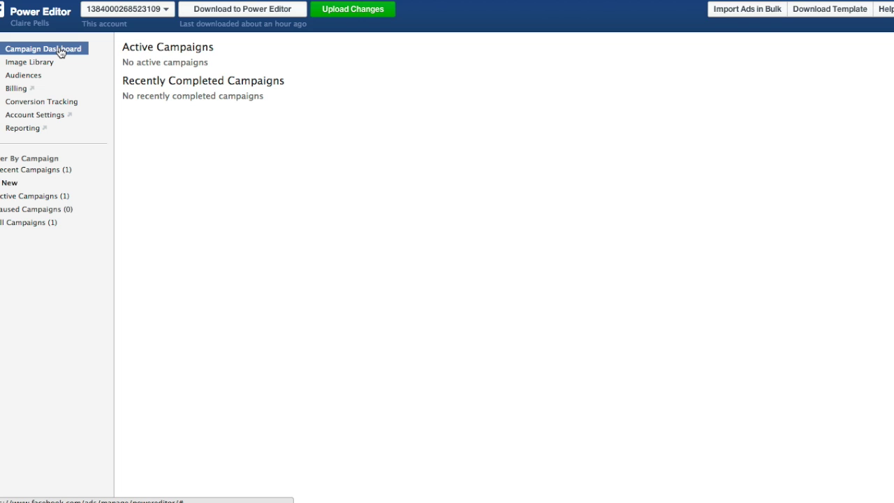
Download only the second ad account into Power Editor, leaving the first account unchecked.
click(218, 10)
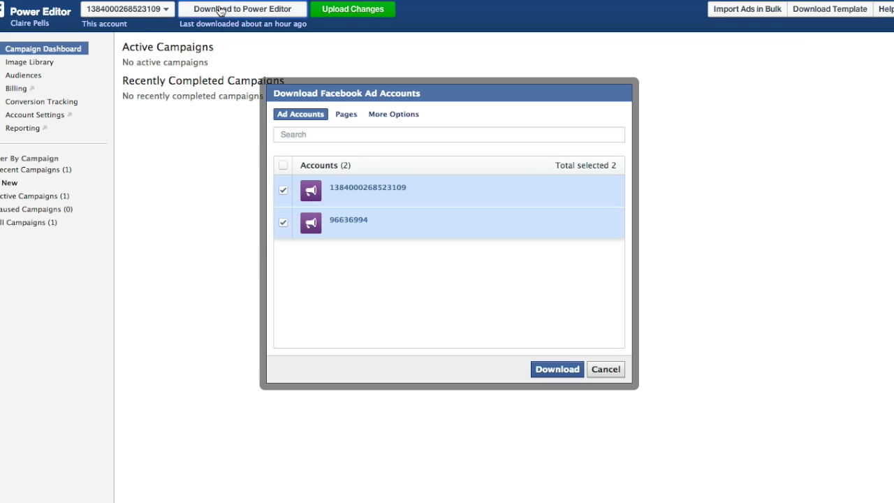
click(283, 190)
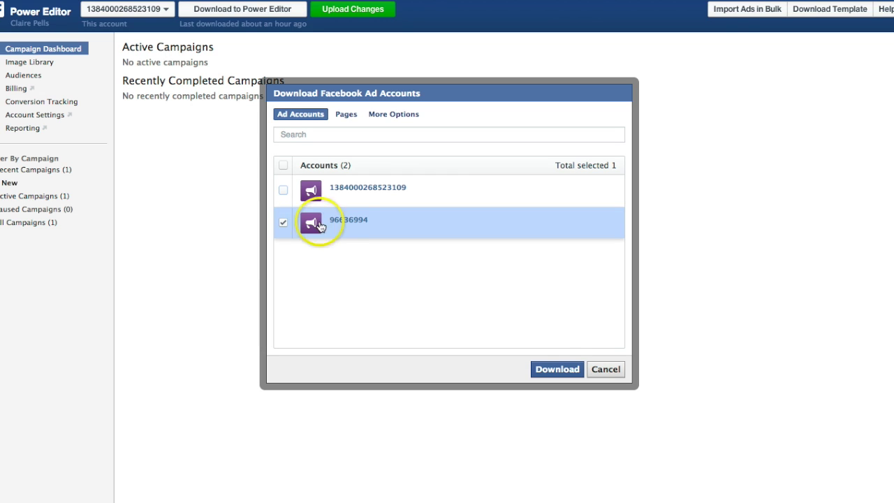
click(574, 370)
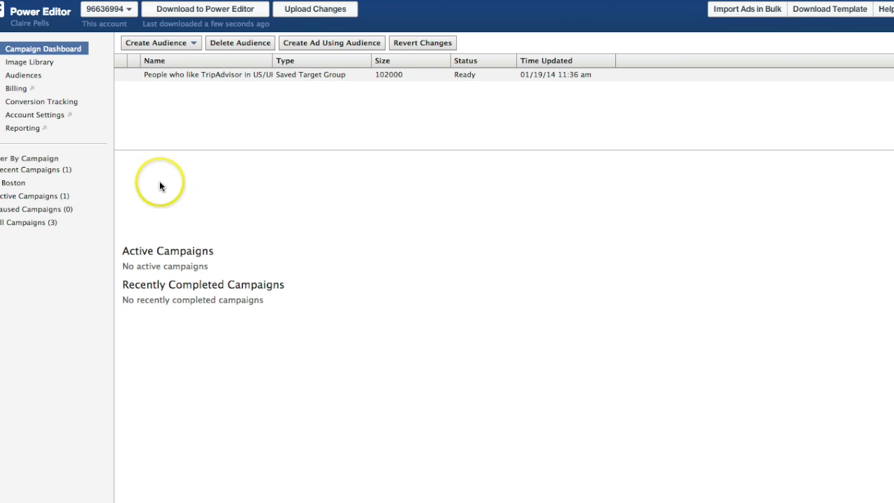
Create a new campaign named Test.
click(28, 171)
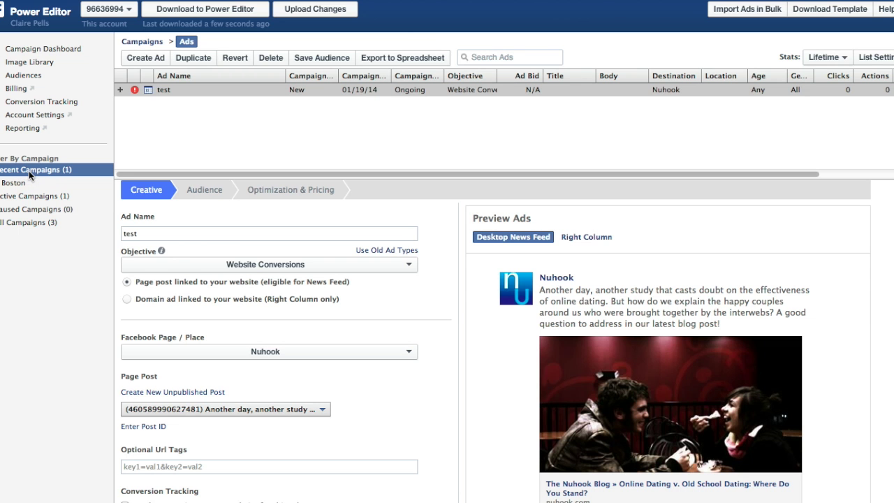
click(147, 43)
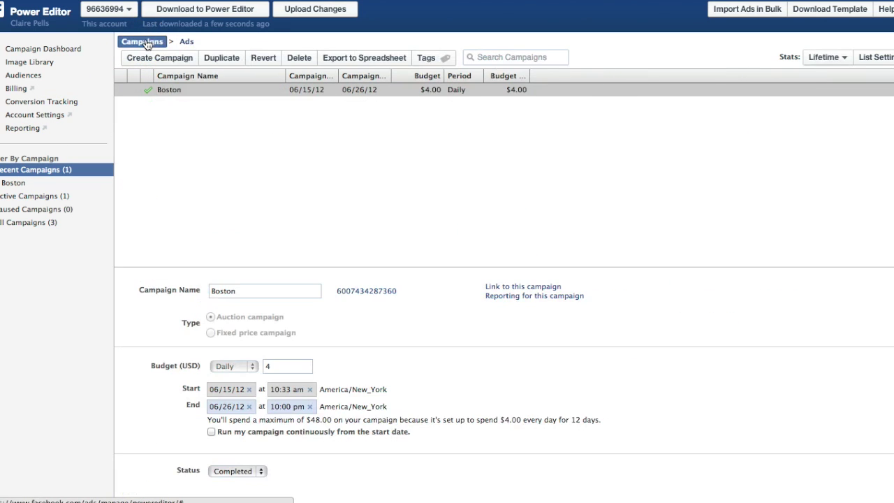
click(154, 60)
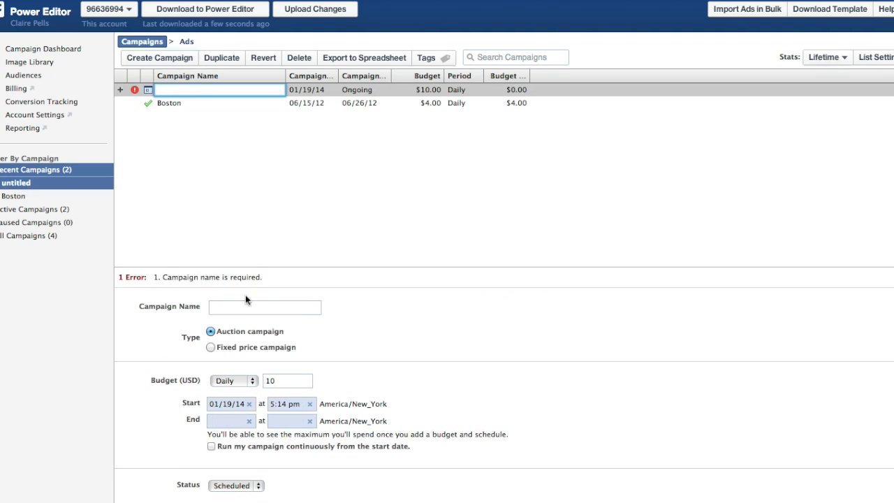
click(244, 308)
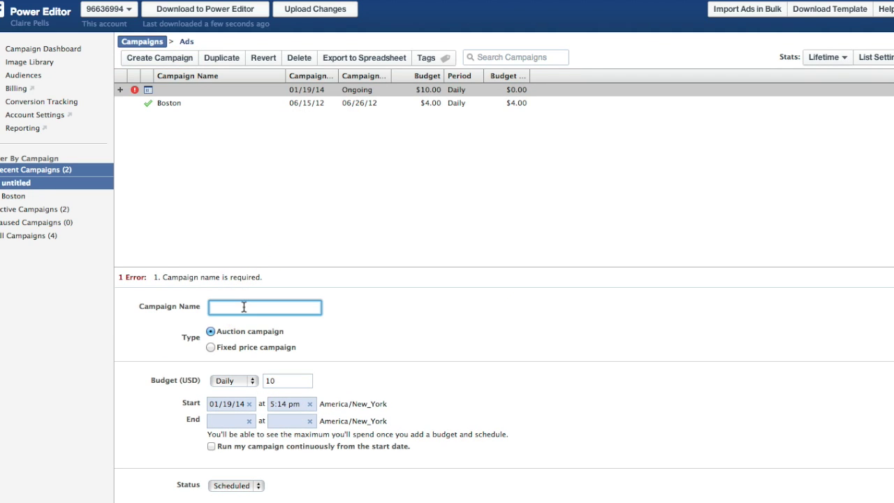
text(Test)
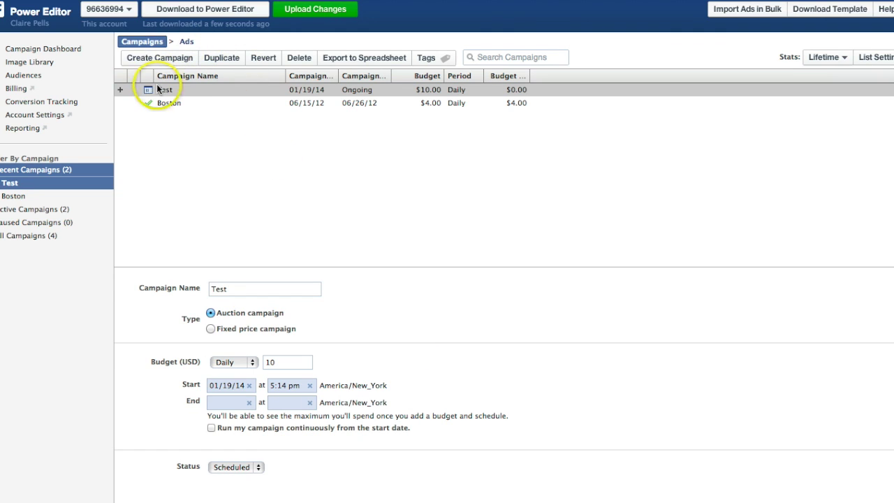
Filter the view to show only the Test campaign and its ads.
click(175, 89)
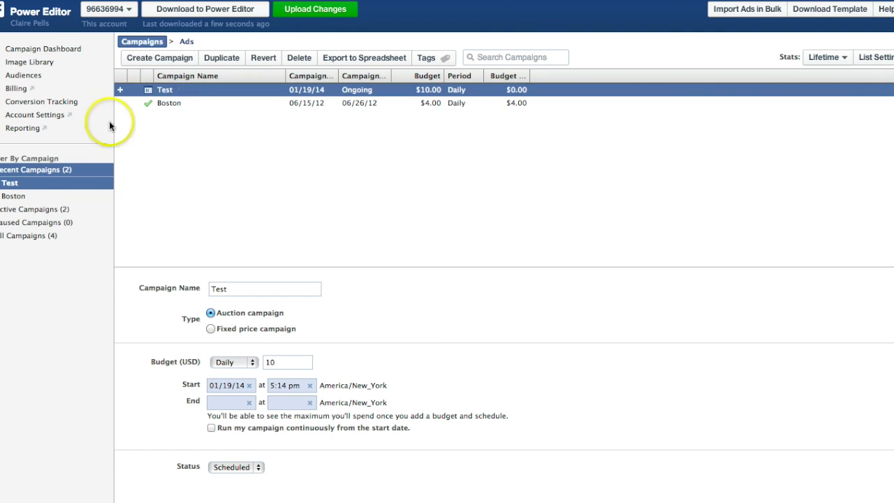
click(9, 185)
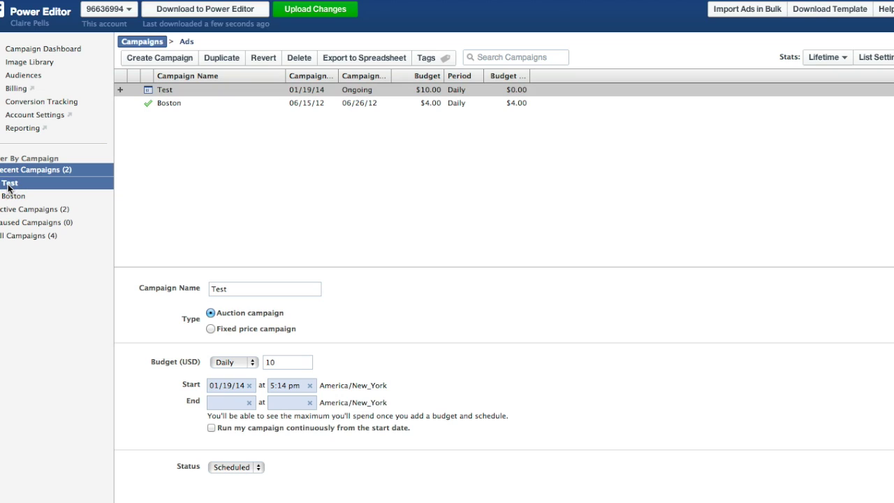
click(9, 185)
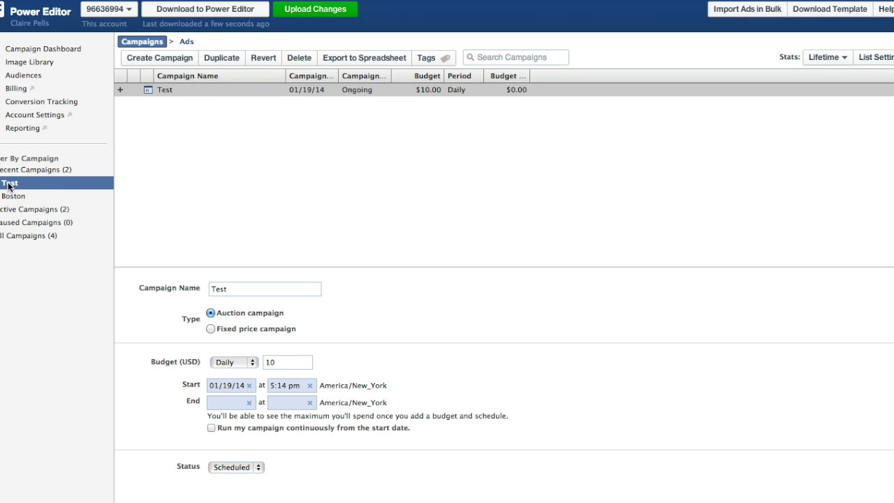
click(187, 42)
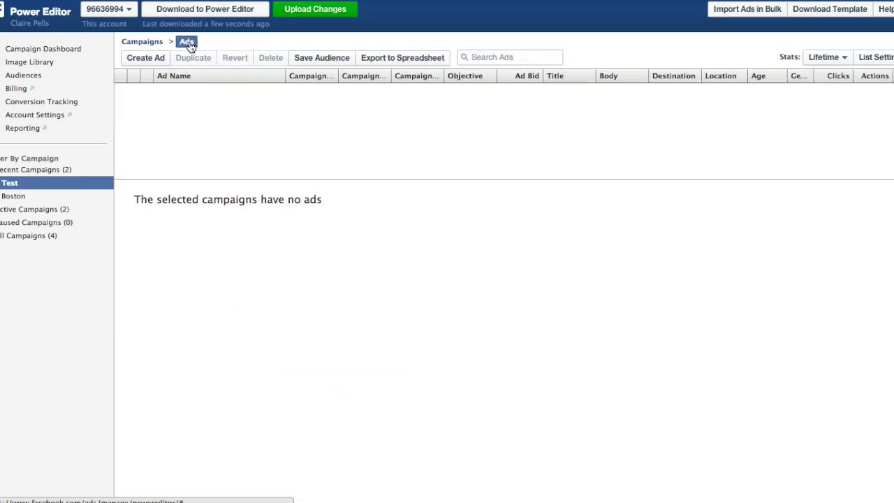
Add an ad named 1a to the Test campaign, objective still unset.
click(201, 84)
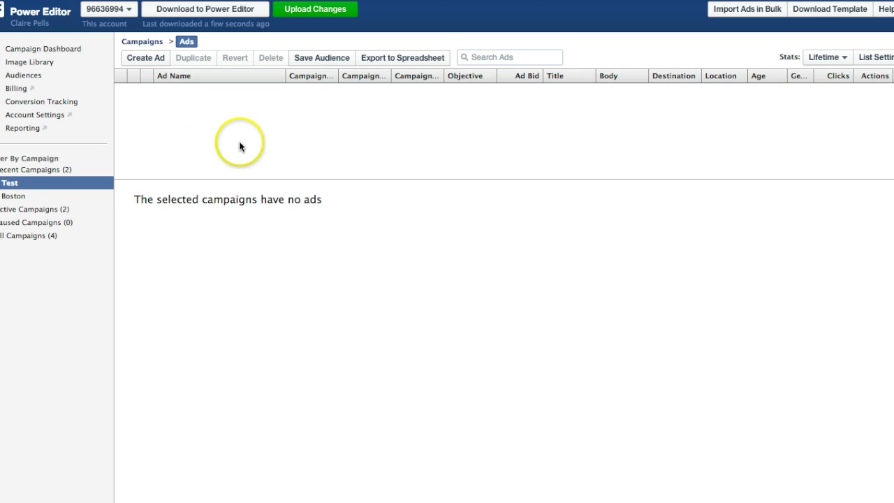
click(130, 60)
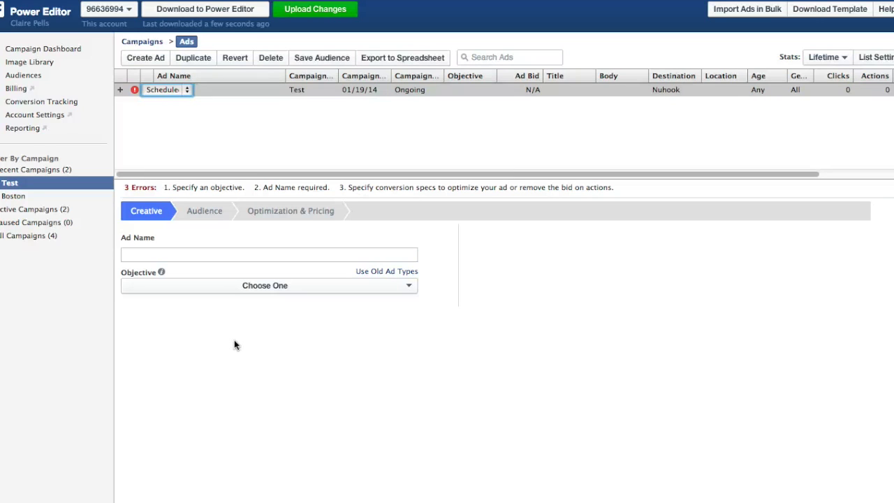
click(202, 256)
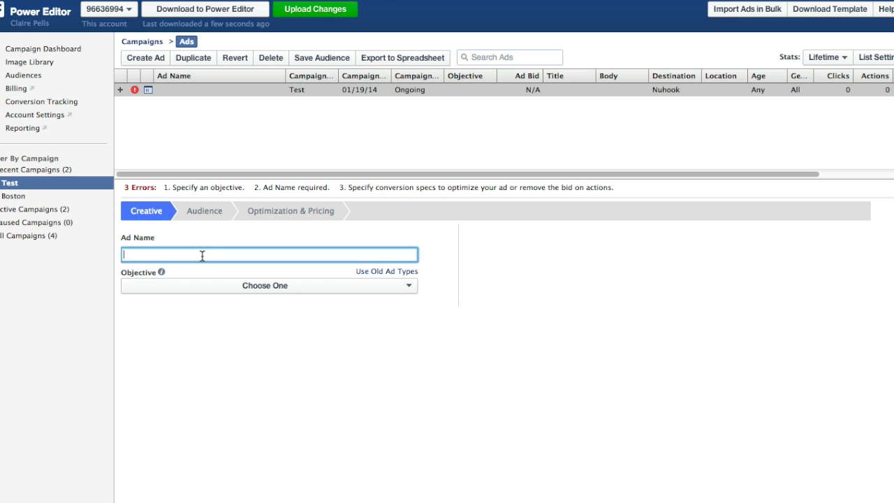
text(1a)
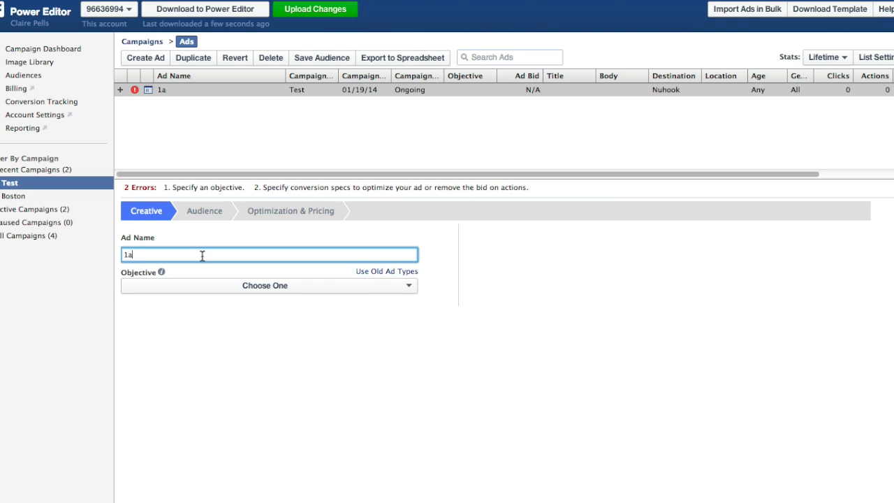
click(273, 291)
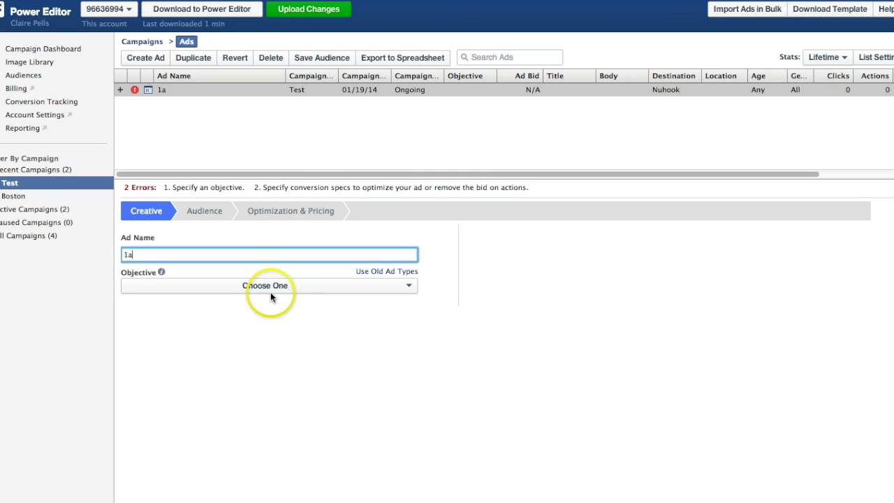
click(260, 288)
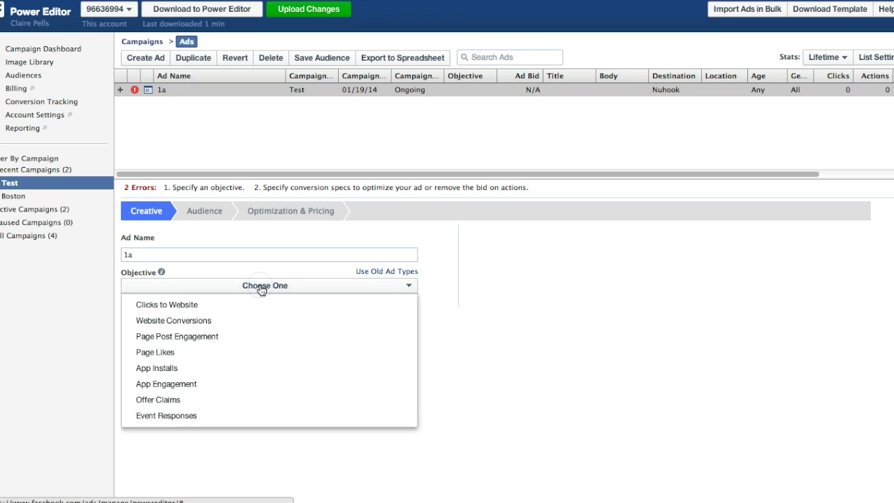
Set ad 1a's objective to Website Conversions and its page to How to Date An Argentine.
click(214, 323)
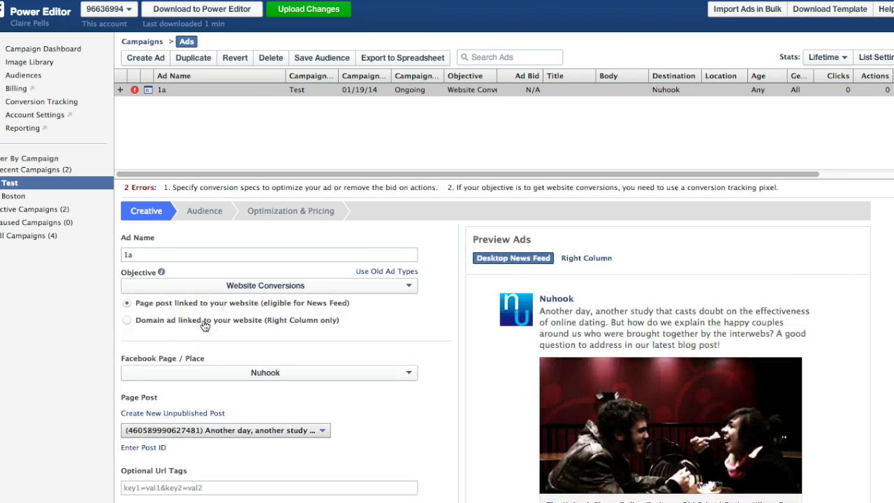
click(204, 326)
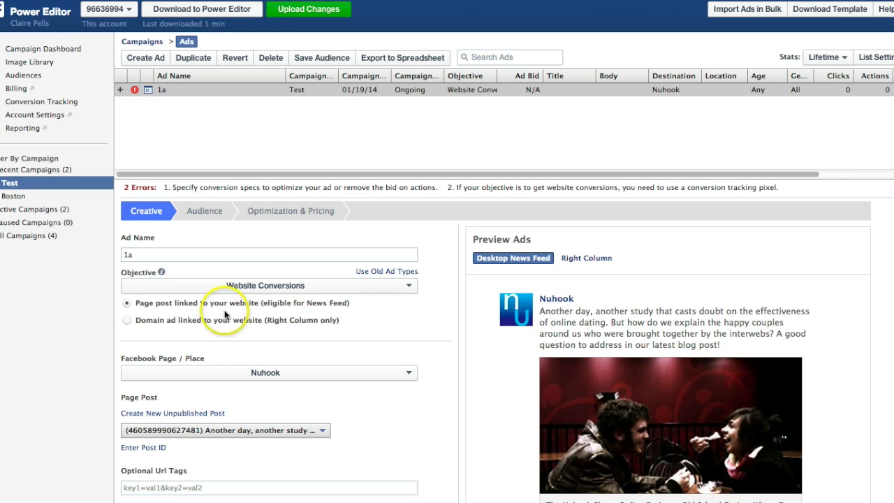
click(205, 373)
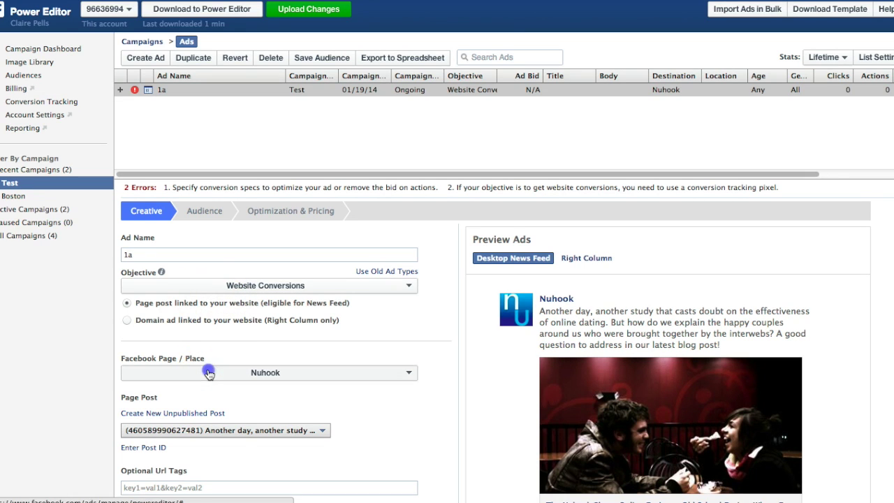
click(226, 322)
scroll(229, 320, down, 1)
click(229, 354)
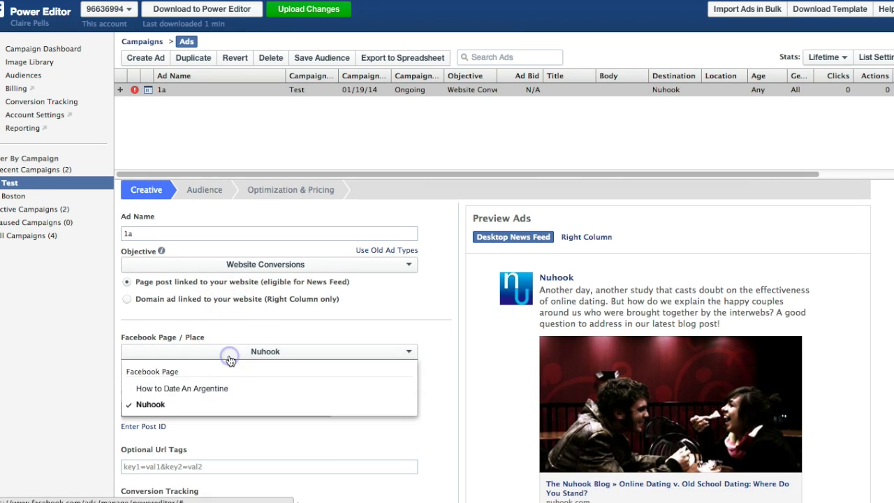
click(203, 390)
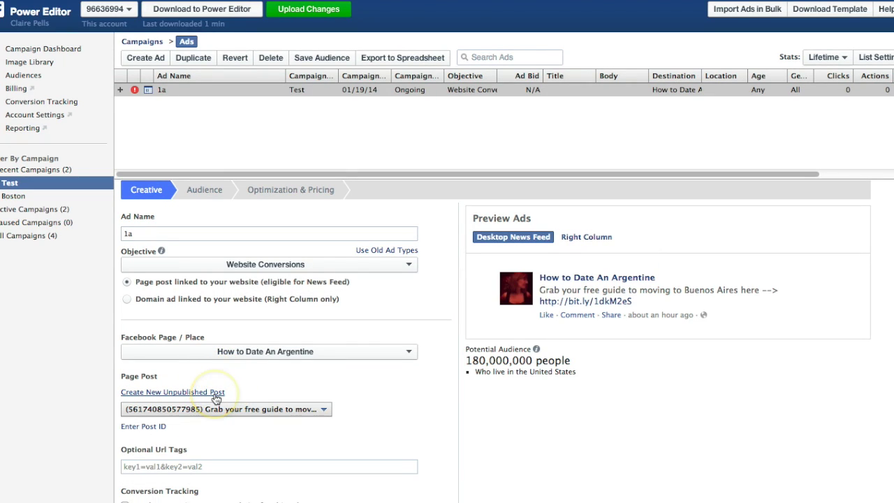
click(216, 396)
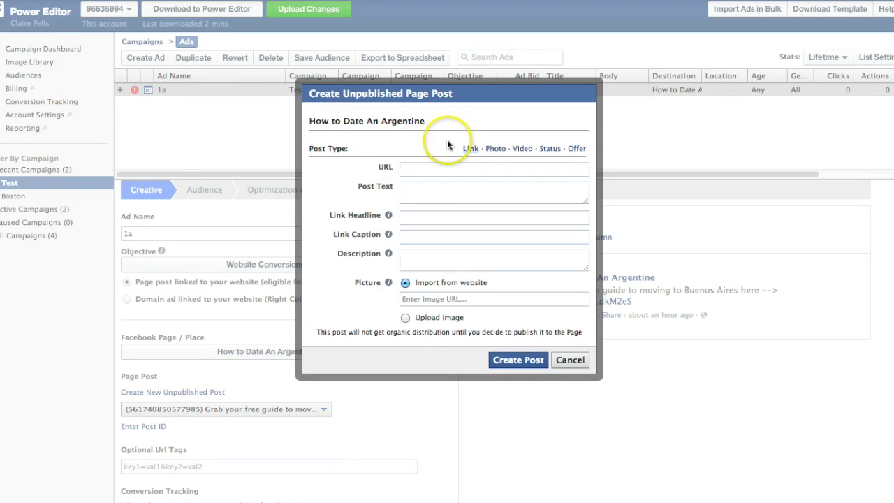
click(496, 151)
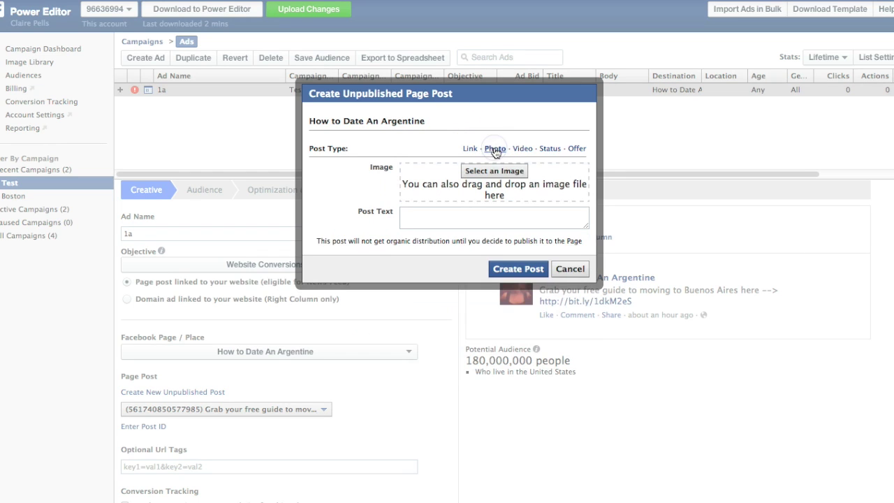
click(440, 218)
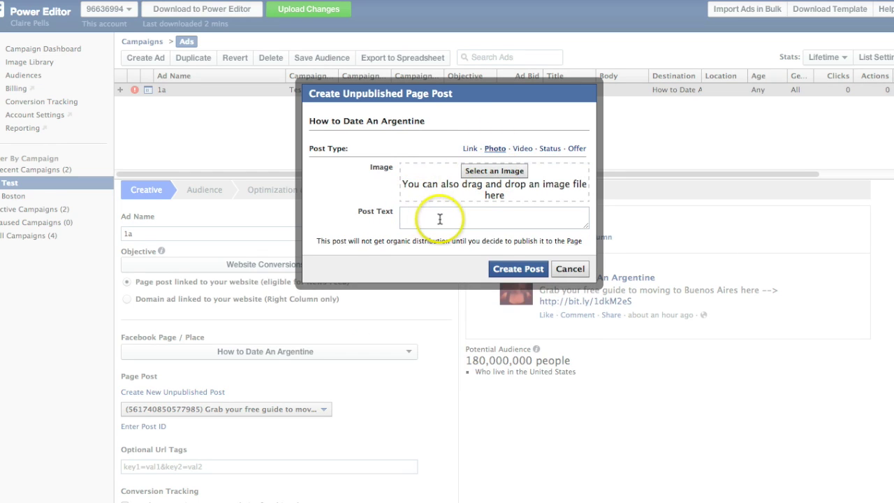
click(440, 220)
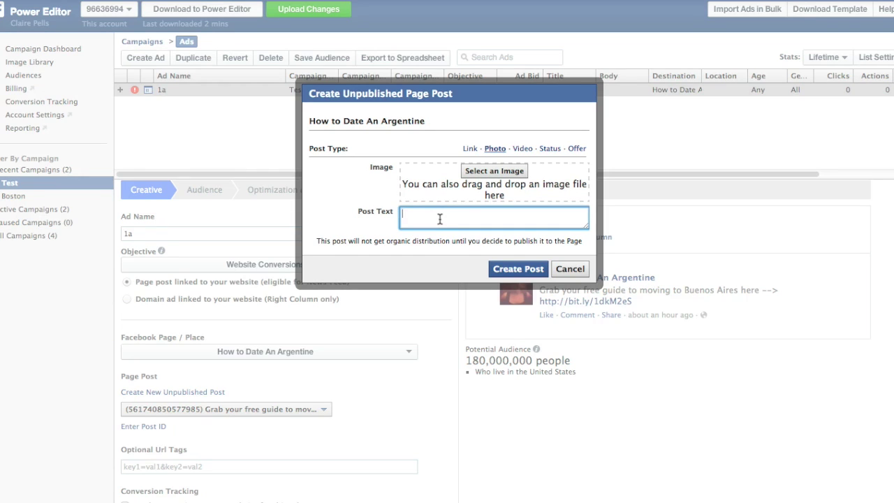
click(530, 271)
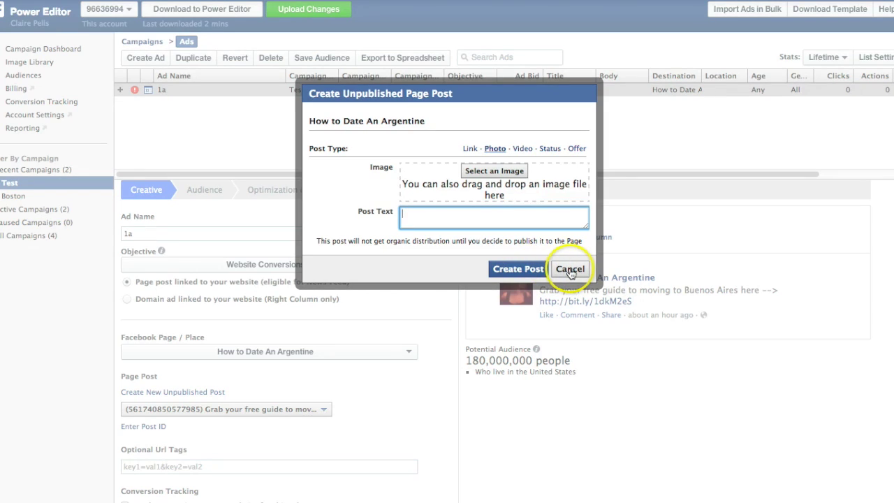
click(571, 272)
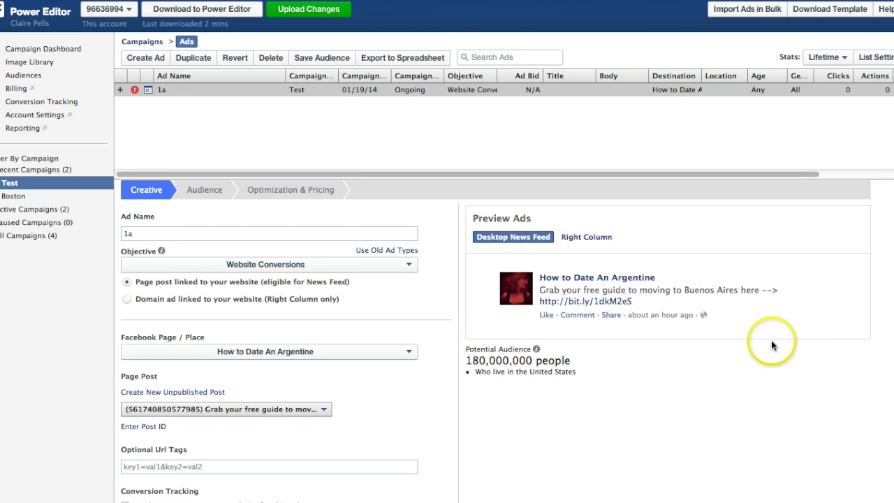
Keep the same page post and turn on website conversion tracking for ad 1a.
scroll(787, 313, down, 1)
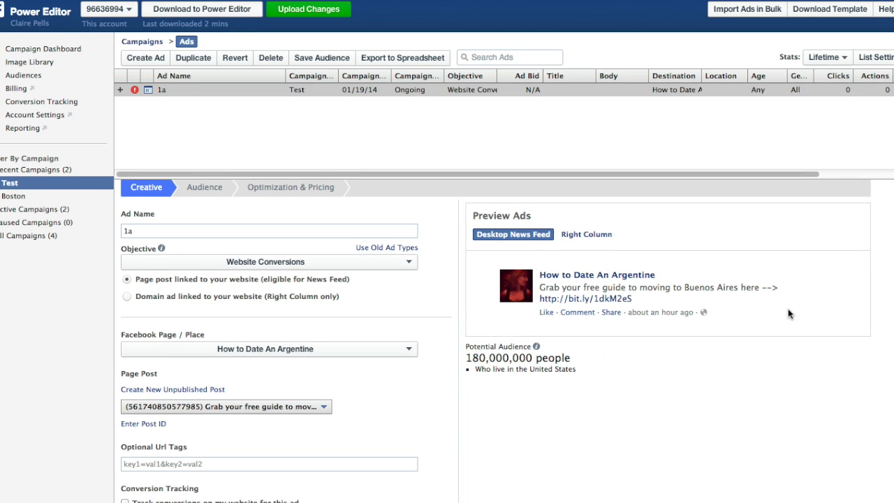
scroll(787, 314, down, 1)
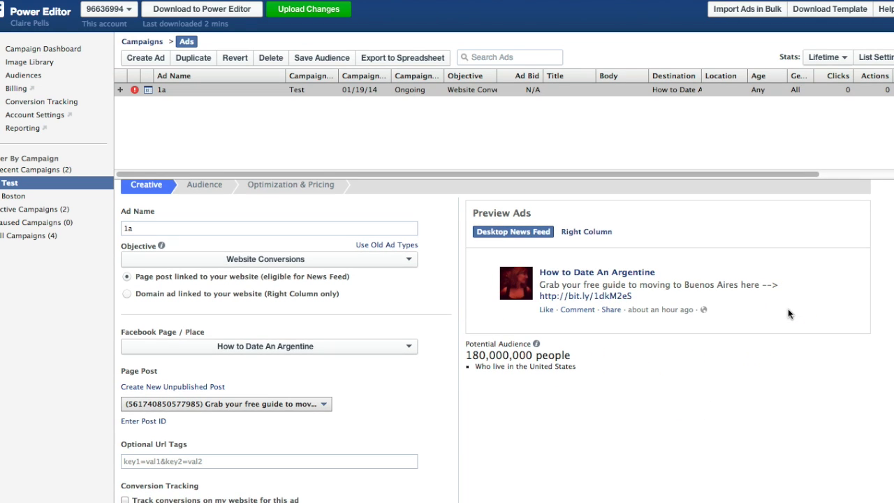
click(268, 405)
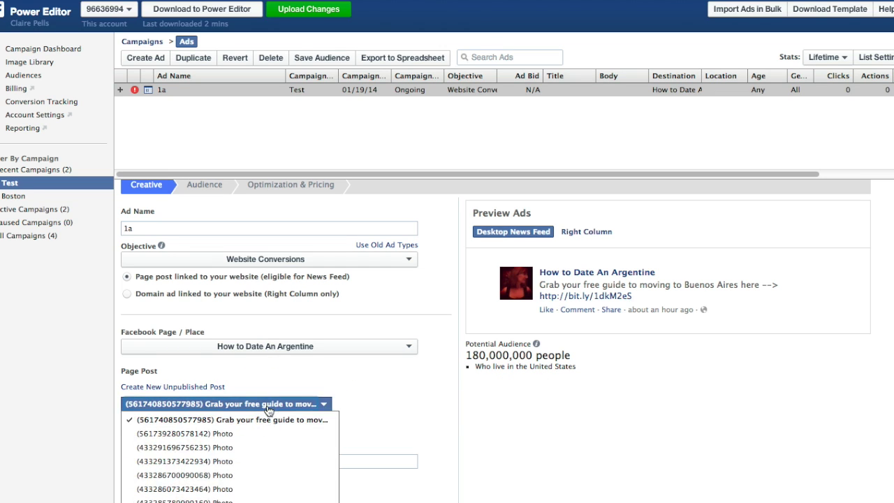
click(265, 407)
scroll(366, 376, down, 1)
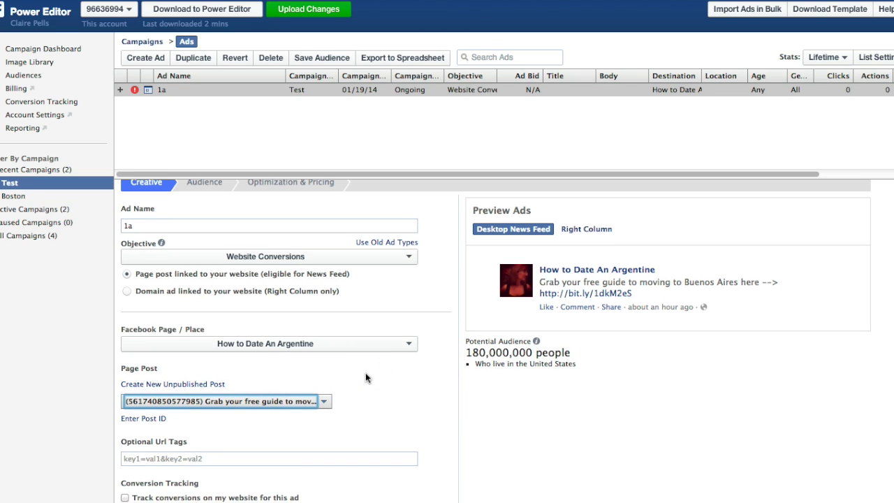
scroll(366, 378, down, 1)
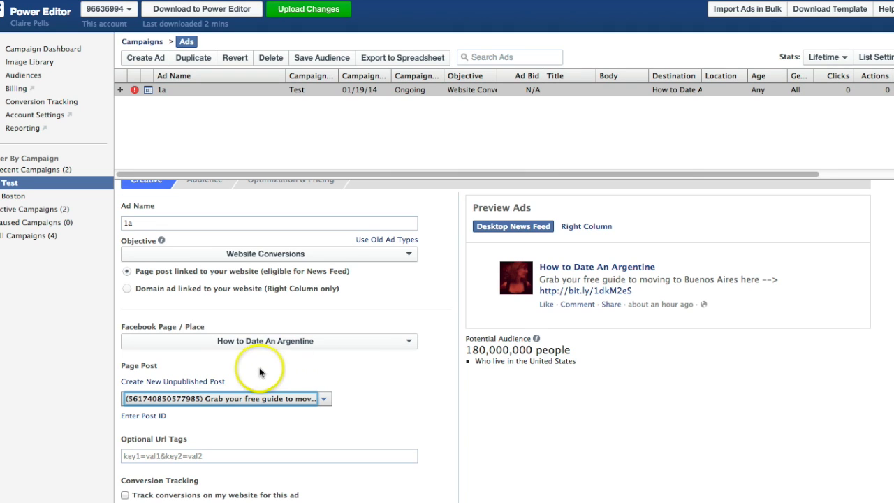
scroll(326, 370, down, 5)
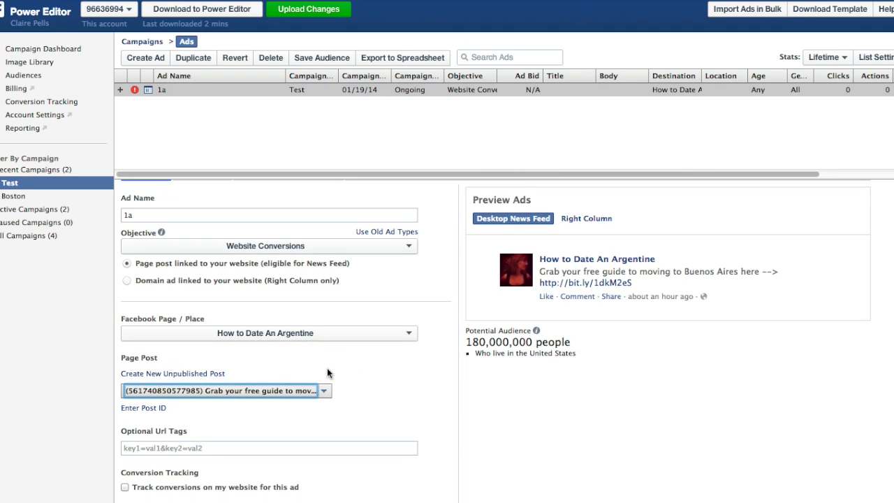
scroll(327, 370, down, 3)
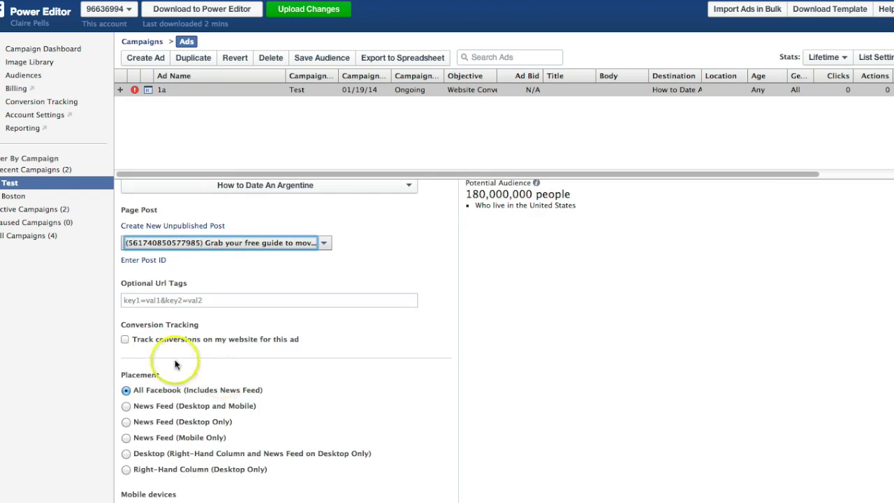
click(125, 339)
click(125, 340)
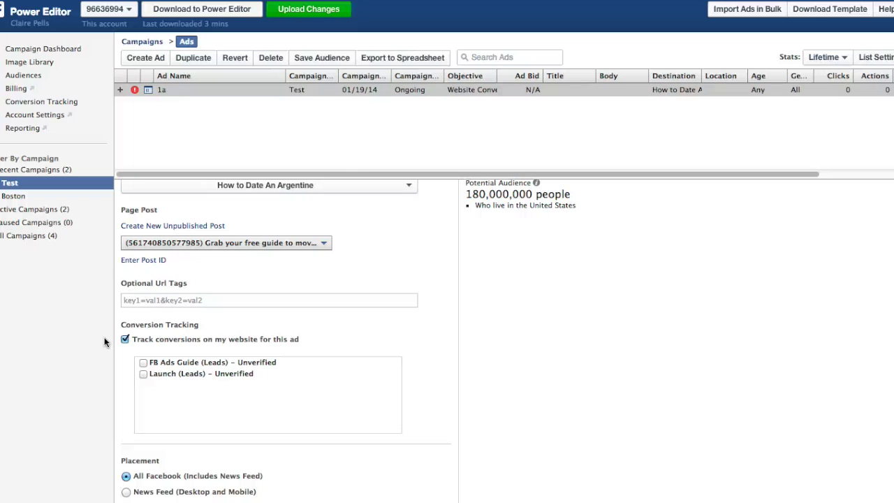
Limit ad 1a's placement to News Feed (Desktop and Mobile).
scroll(287, 368, down, 4)
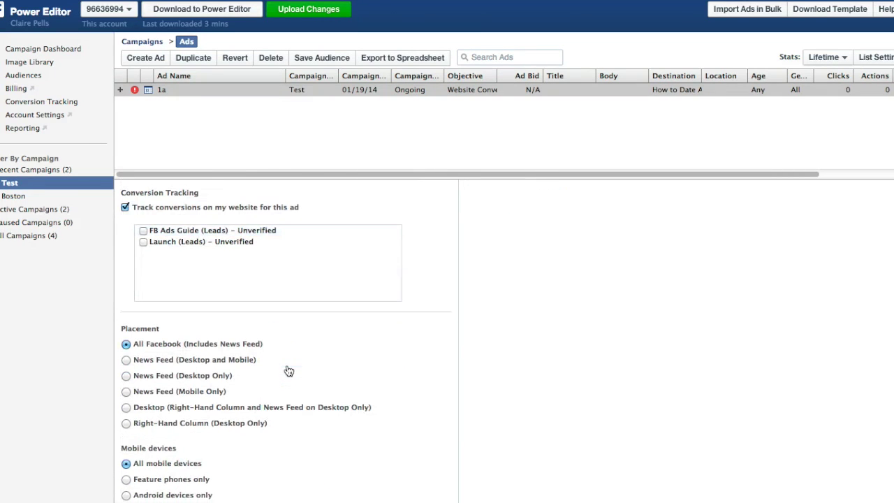
scroll(288, 370, down, 1)
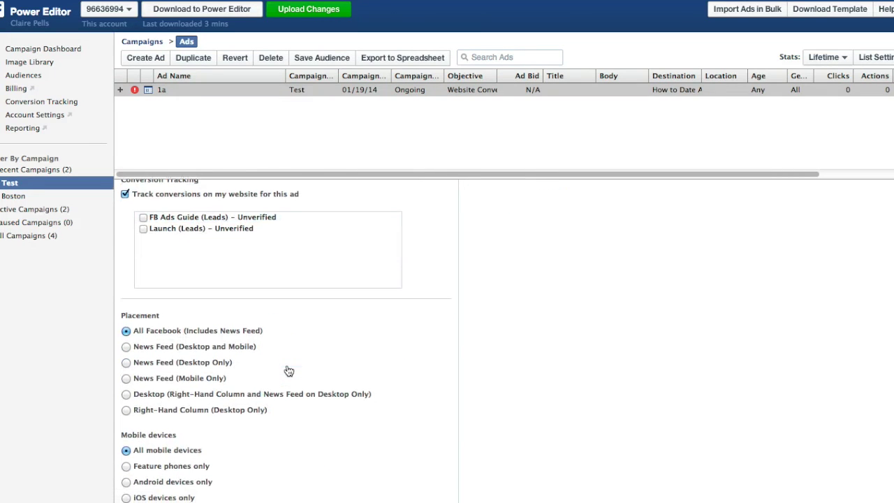
scroll(288, 370, down, 1)
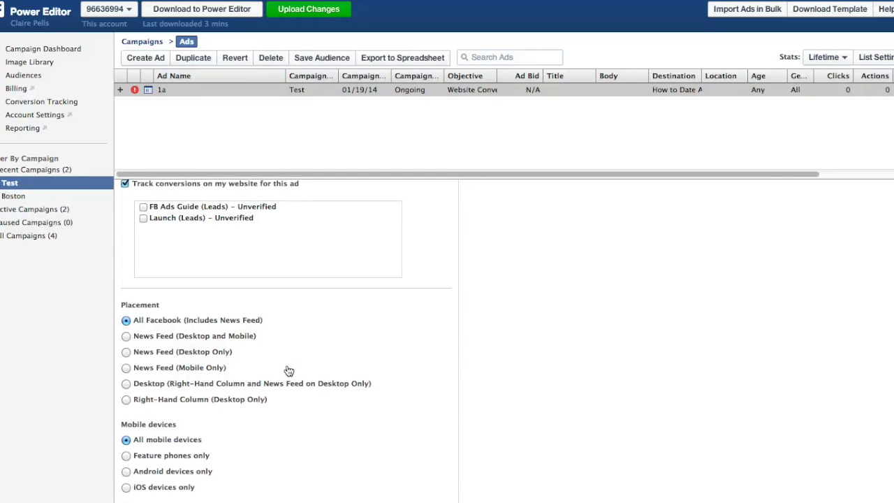
click(127, 338)
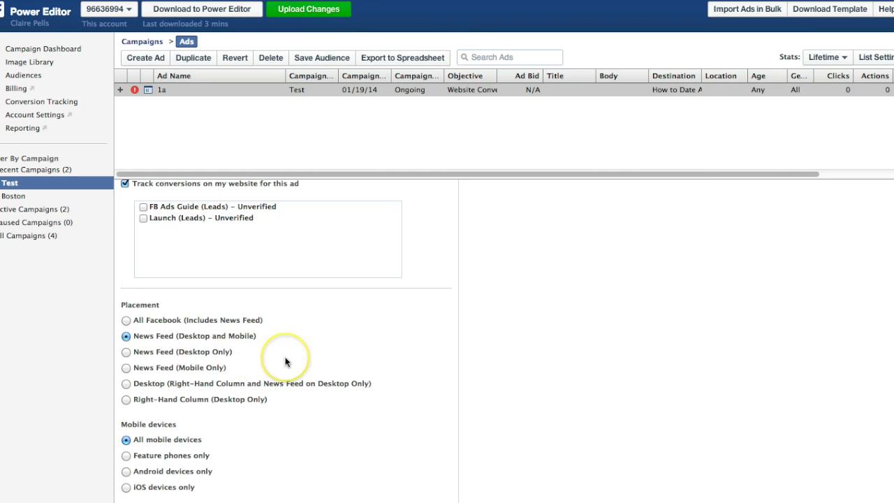
scroll(285, 361, down, 2)
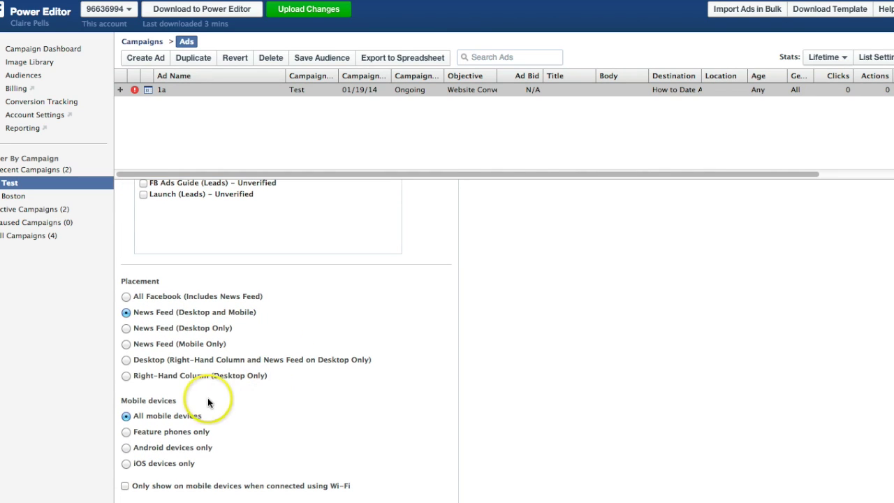
scroll(266, 404, up, 10)
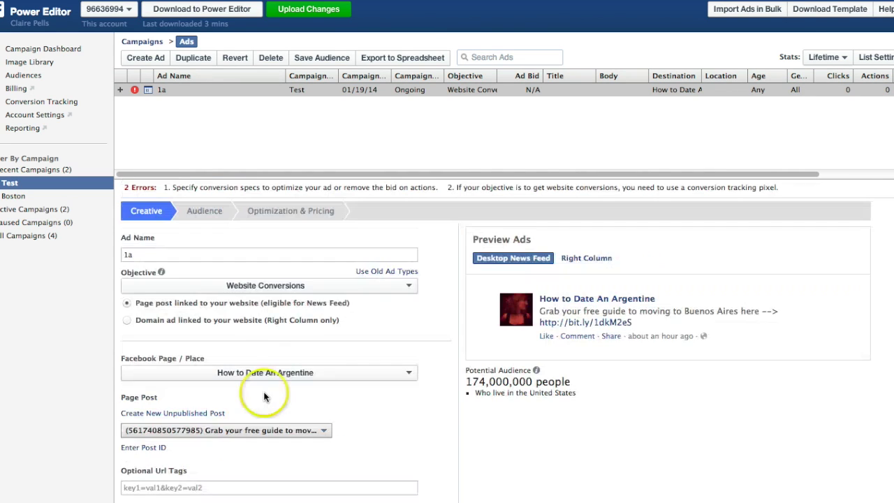
Switch ad 1a's audience location targeting to By State/Province.
click(206, 218)
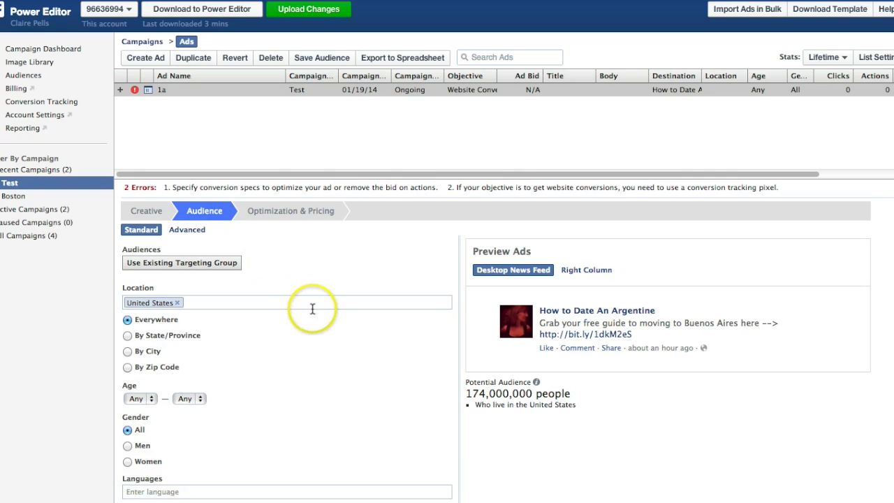
scroll(313, 308, down, 1)
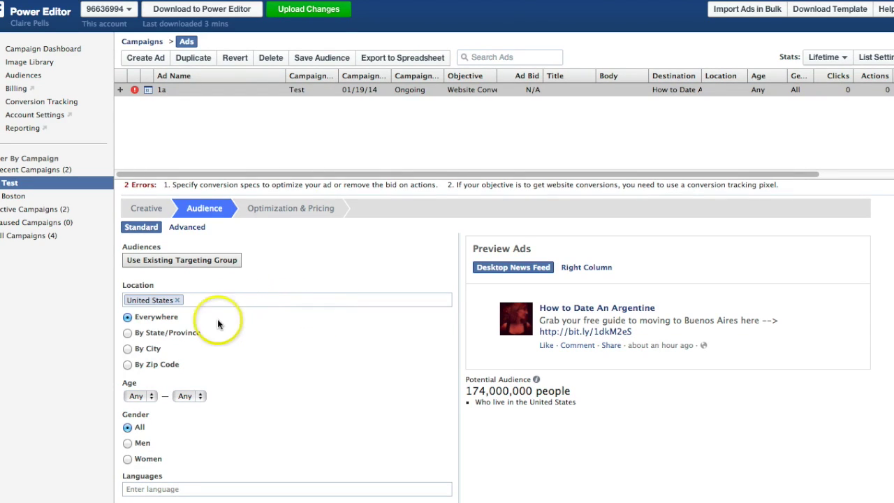
click(127, 333)
scroll(227, 331, down, 2)
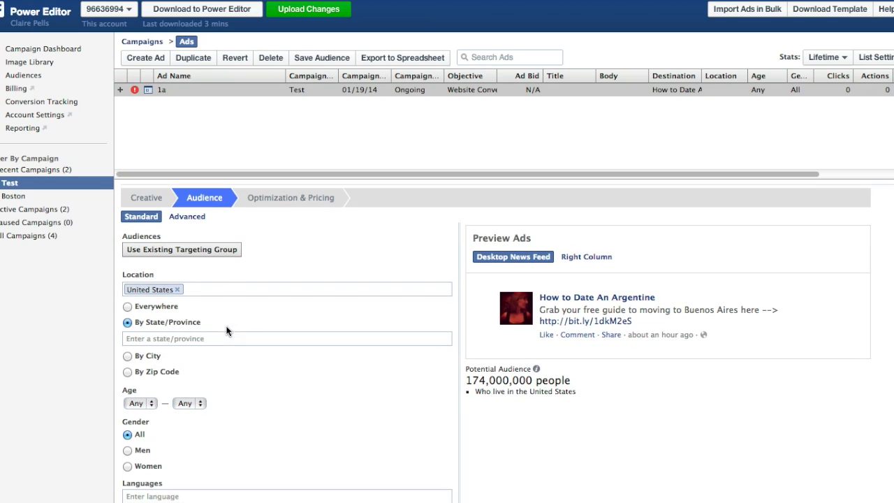
scroll(250, 336, down, 5)
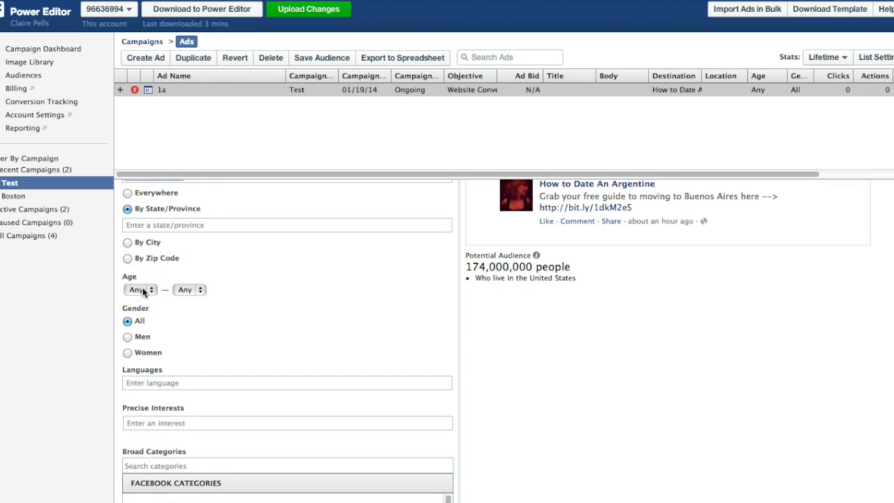
Set the audience age range to 25–30.
click(143, 290)
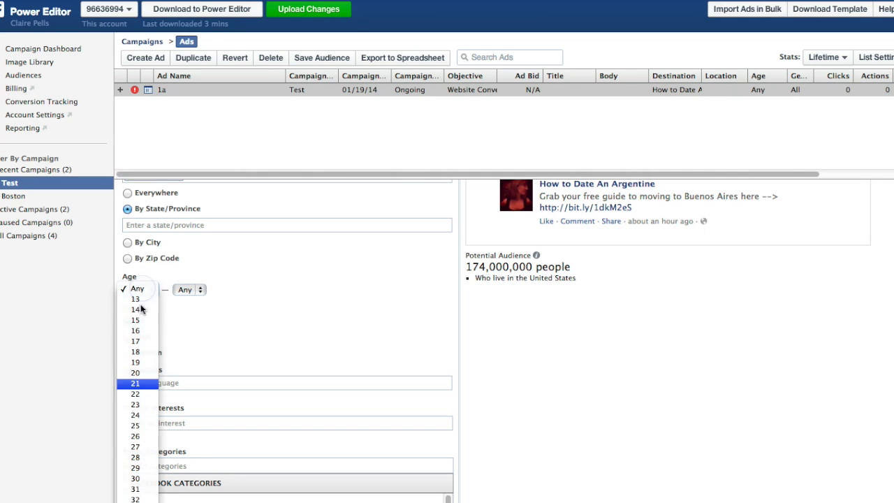
click(141, 426)
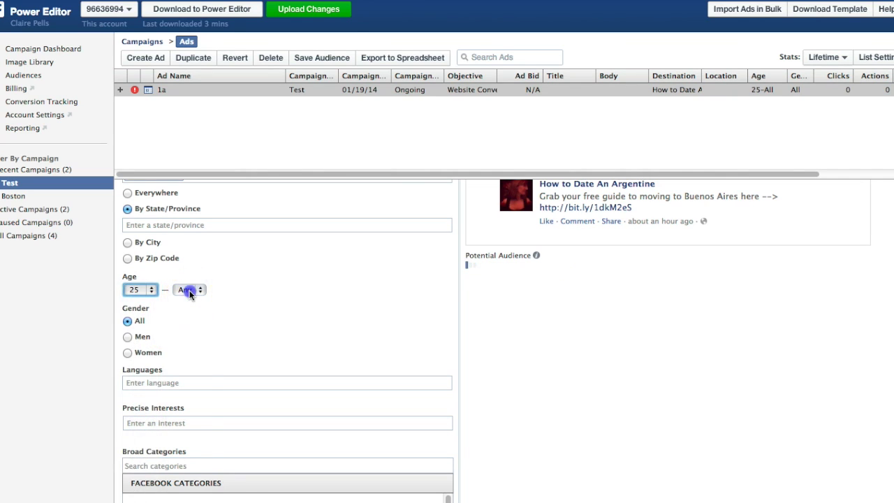
click(189, 289)
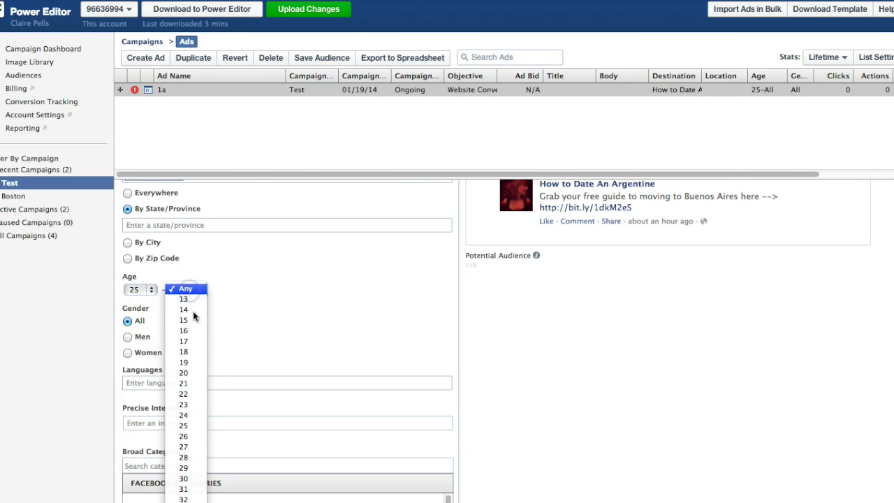
click(183, 478)
scroll(257, 293, down, 1)
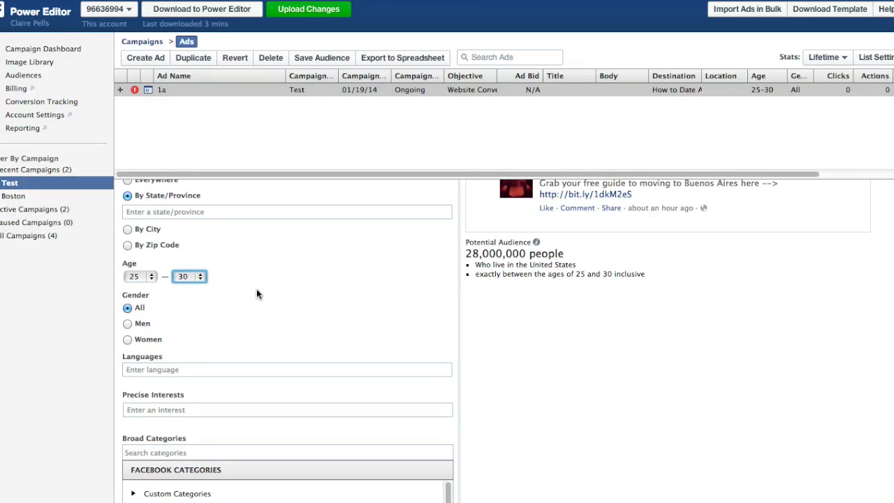
scroll(256, 294, down, 1)
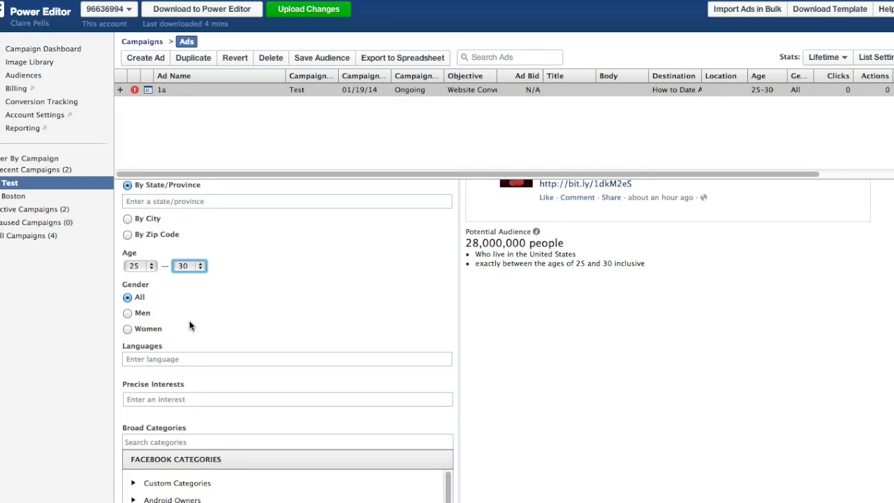
scroll(244, 302, down, 1)
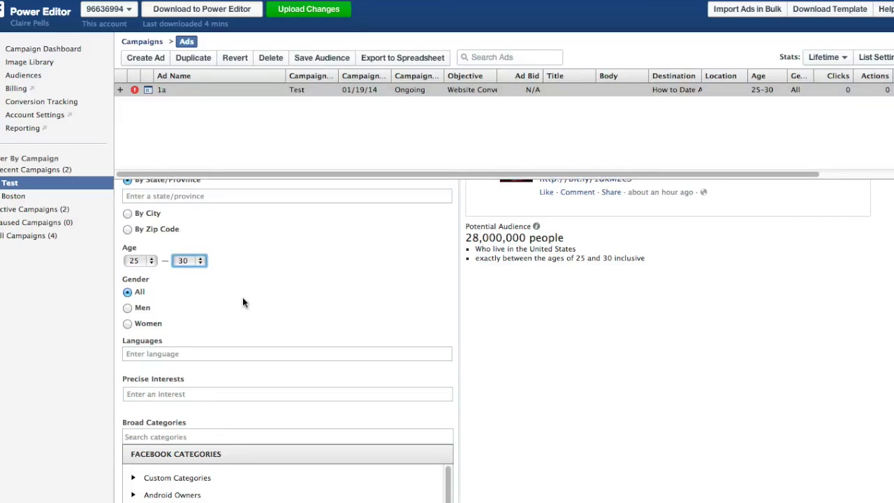
scroll(243, 302, down, 1)
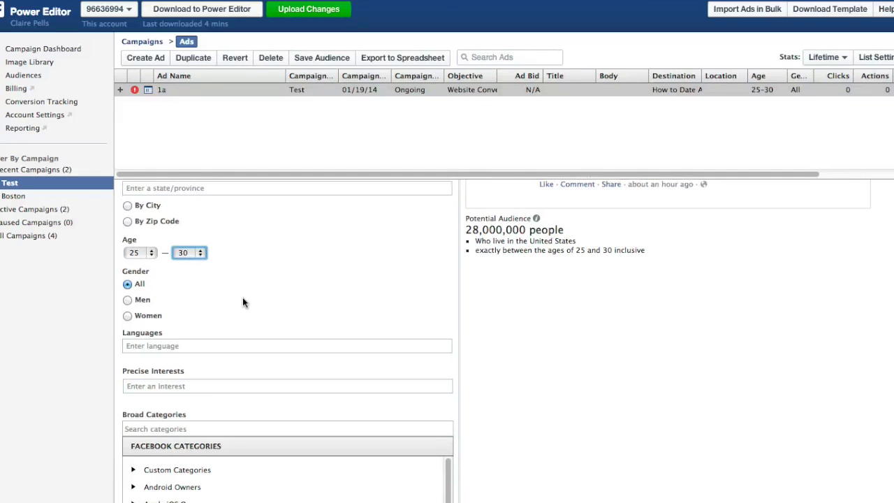
scroll(243, 298, down, 3)
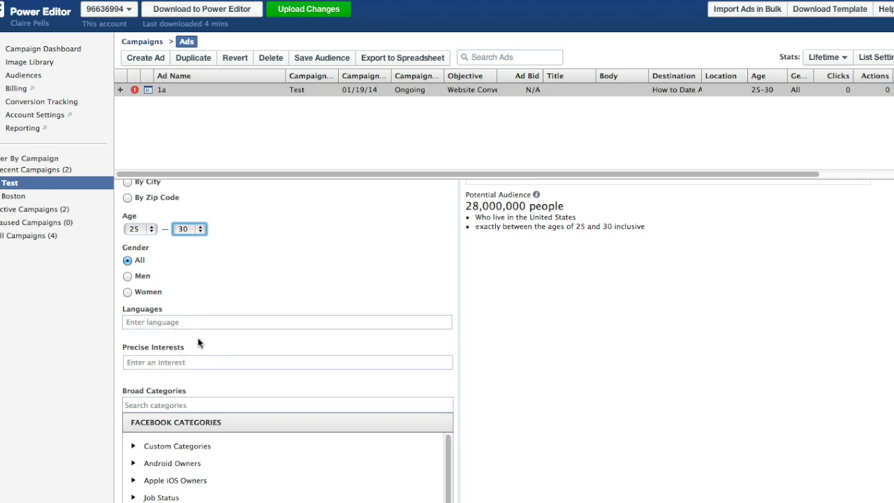
scroll(198, 340, down, 1)
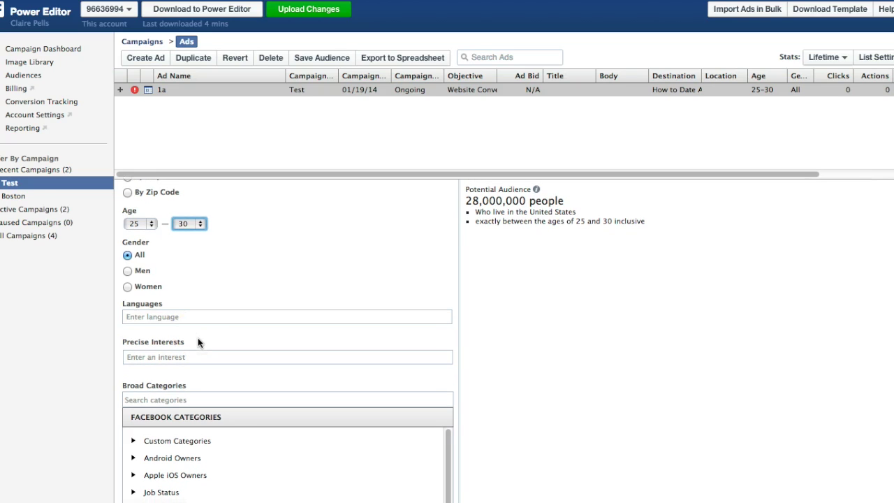
scroll(199, 341, down, 2)
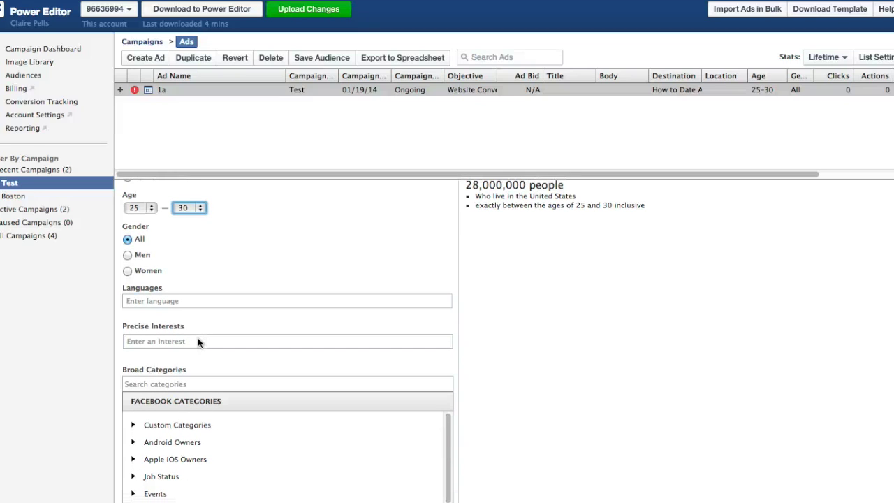
click(198, 341)
text(Cooking)
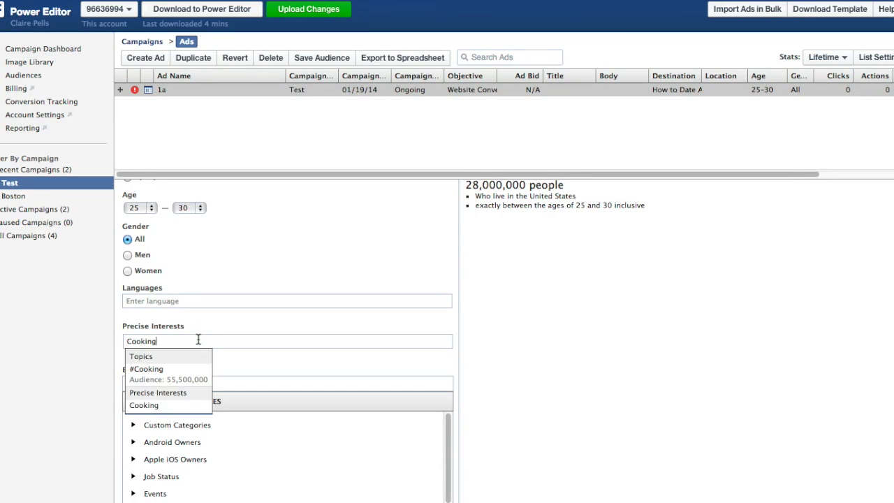
key(Down)
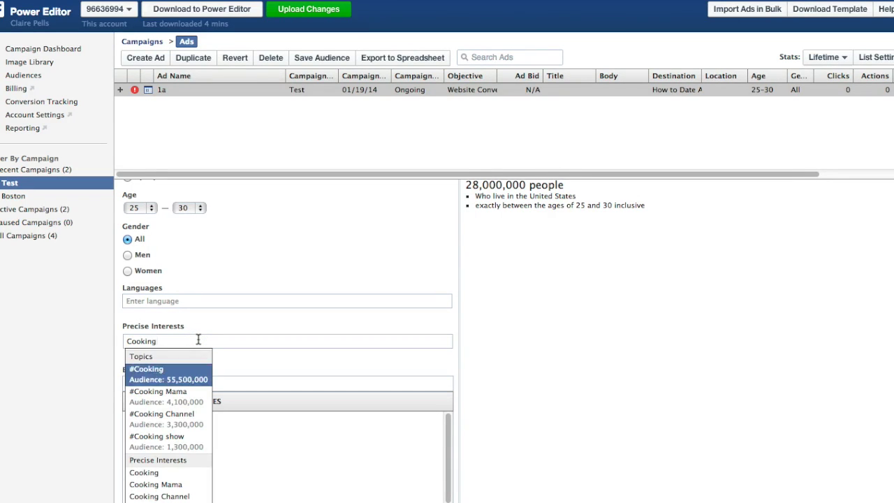
key(Return)
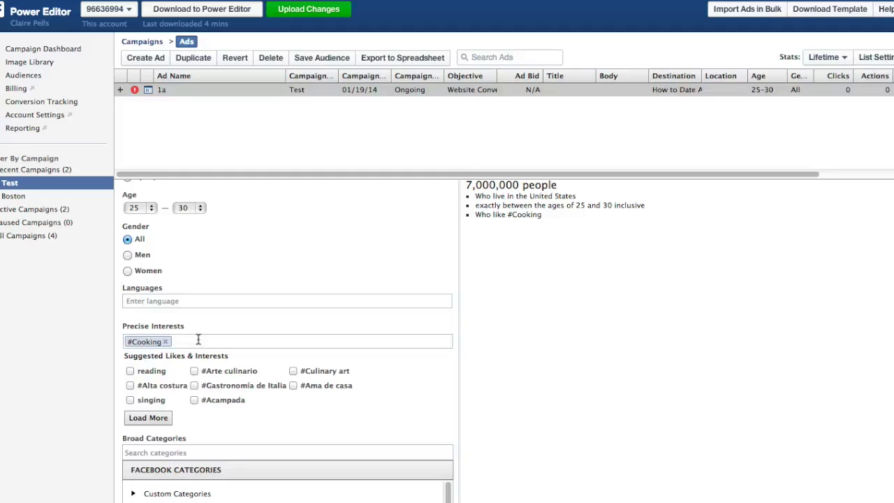
key(BackSpace)
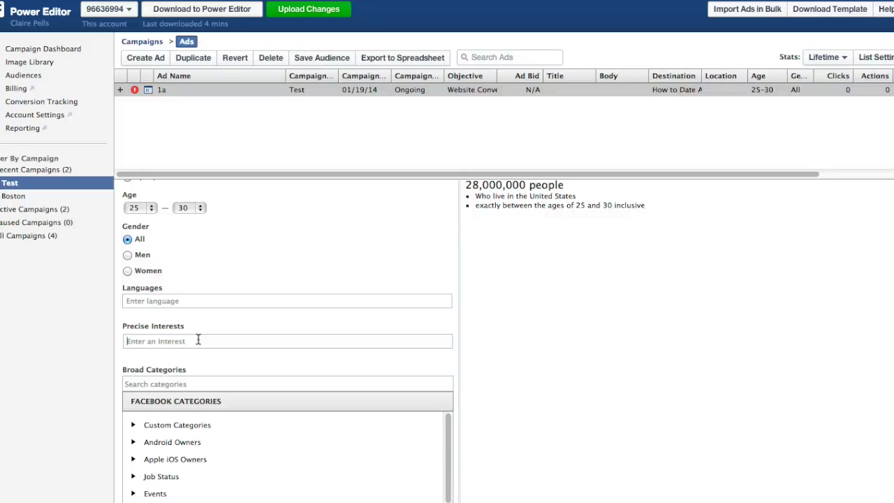
Add Lkr Social Media and a suggested public-figure interest to Precise Interests.
text(lkr)
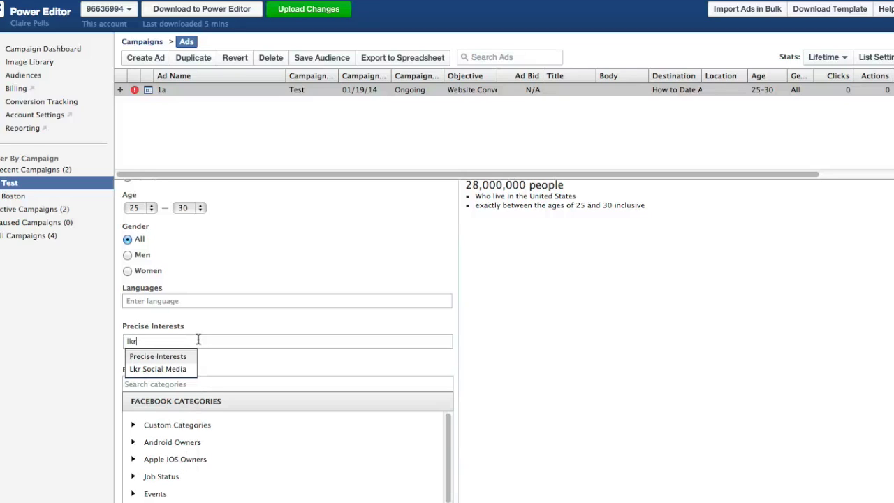
text( soc)
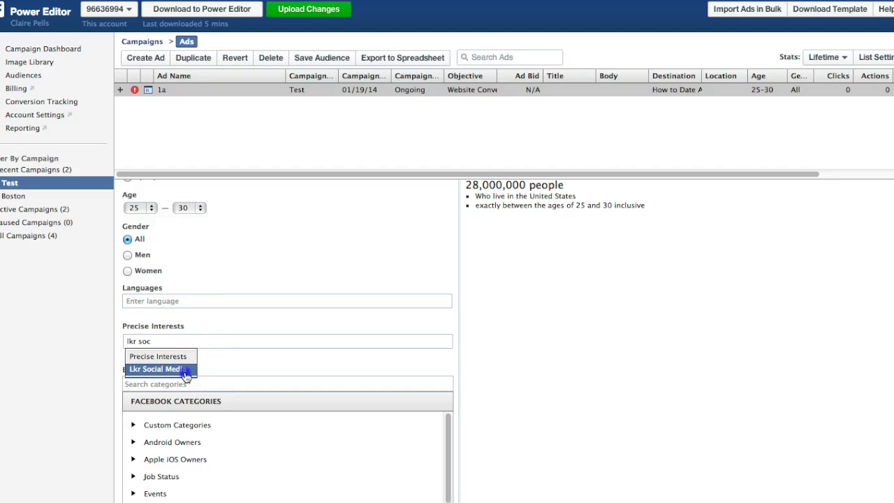
click(185, 368)
text(m)
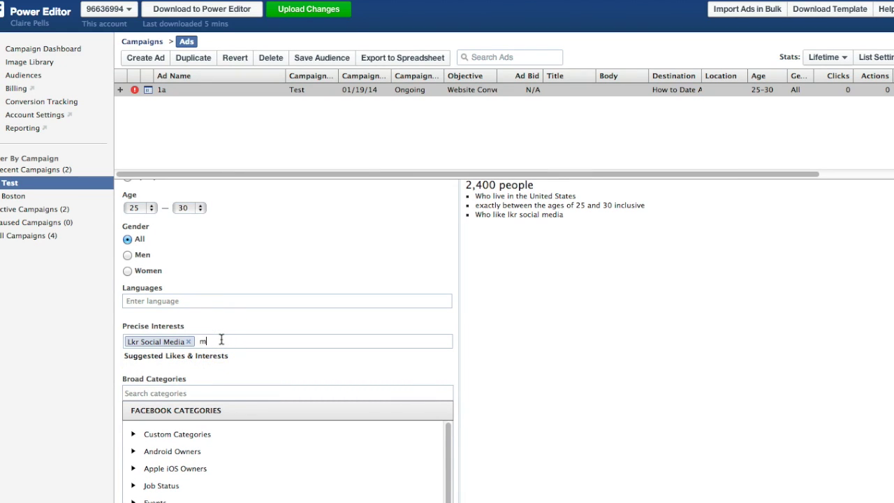
text(arie)
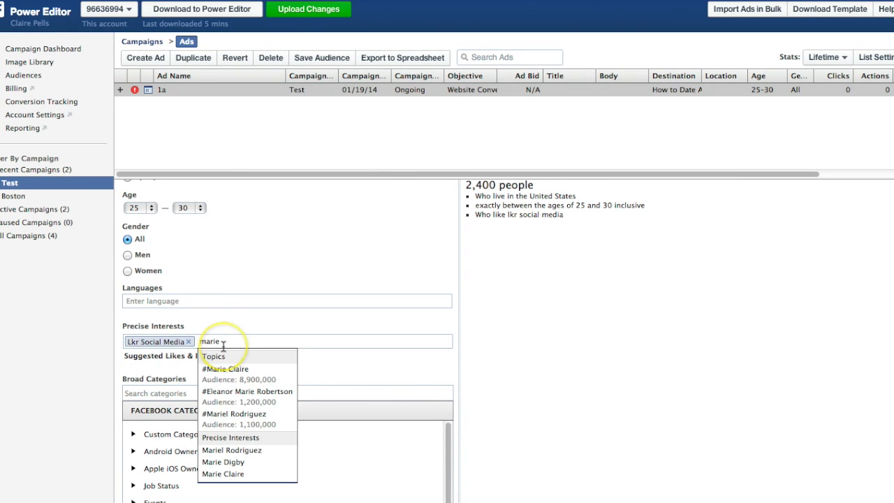
text( corl)
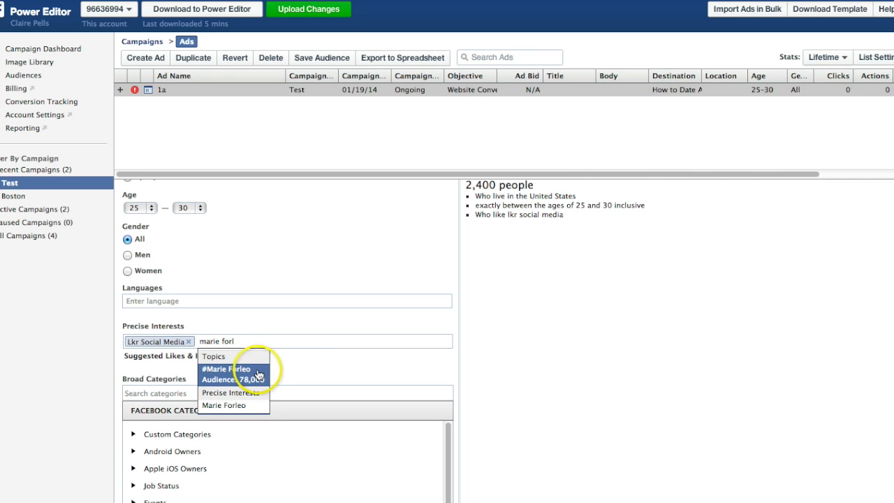
click(245, 407)
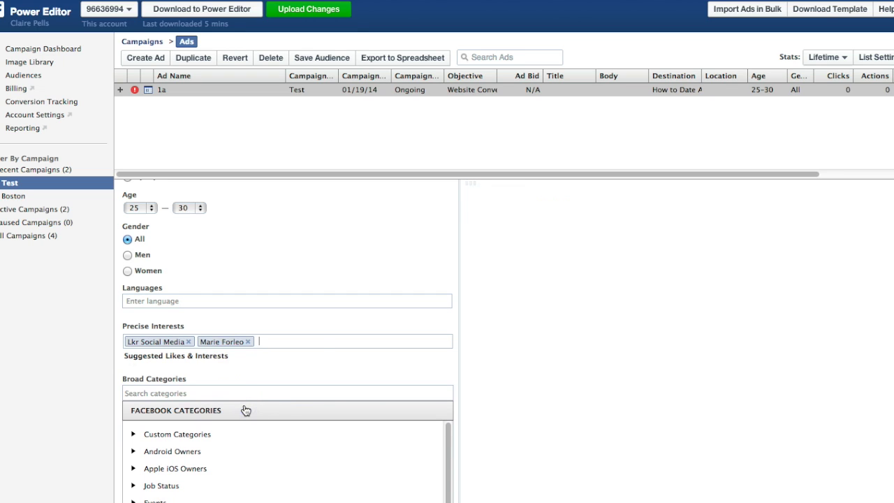
click(306, 340)
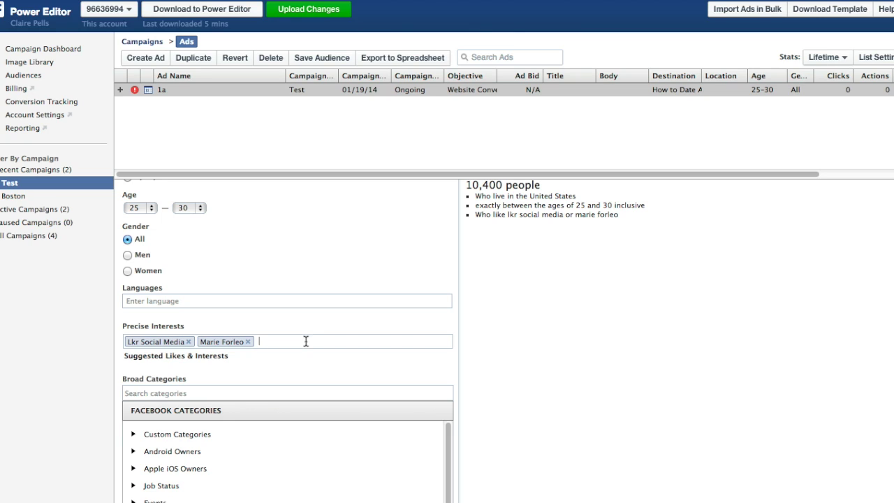
Add a second public-figure interest and Kissmetrics to Precise Interests.
scroll(306, 341, down, 2)
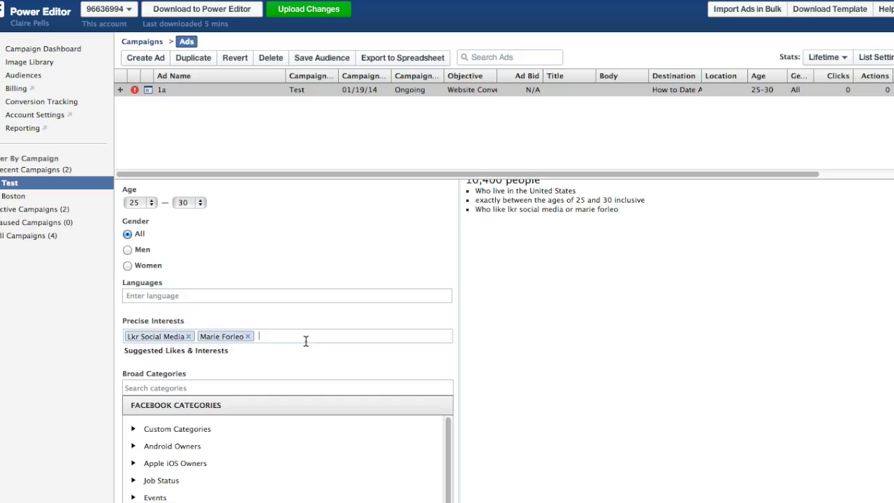
click(304, 327)
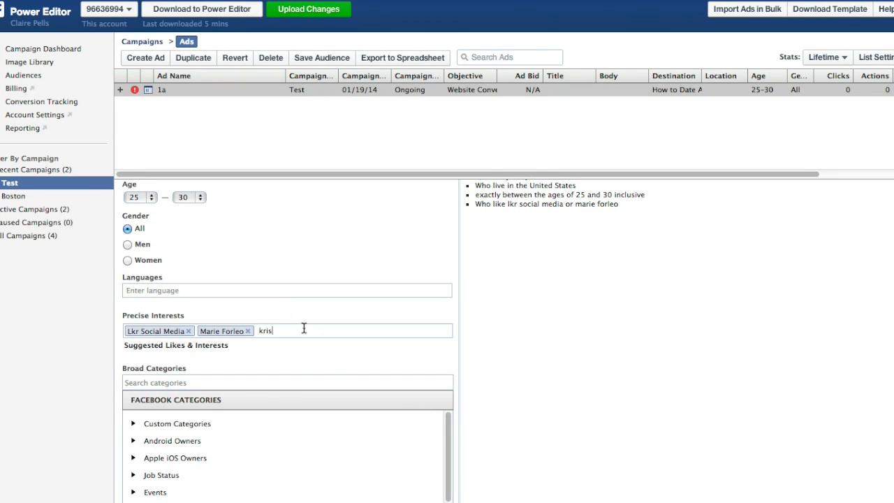
text(carr)
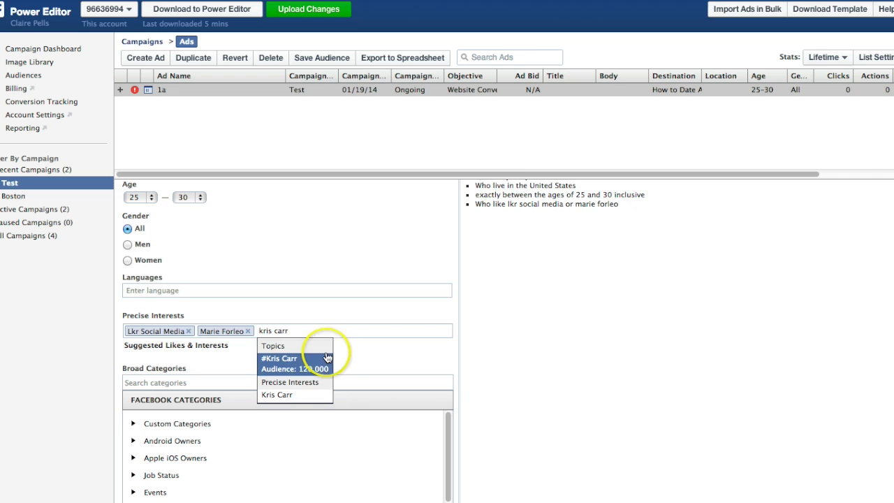
click(300, 395)
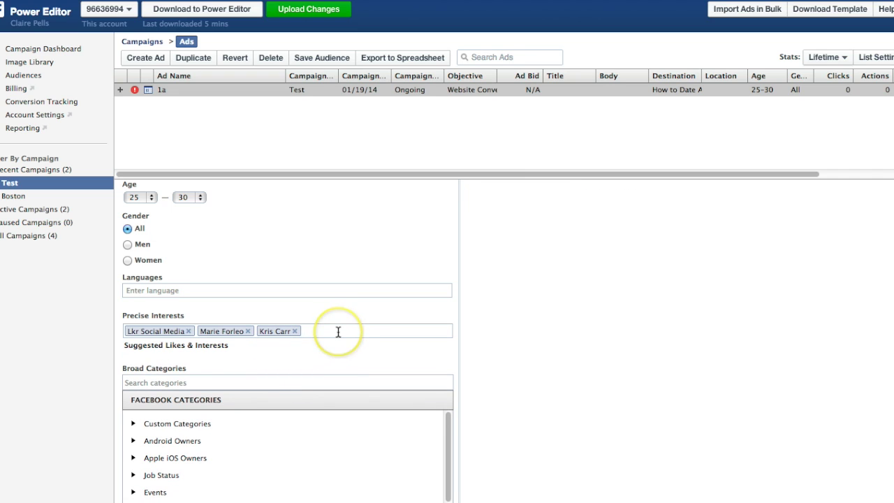
scroll(338, 334, down, 1)
scroll(338, 332, down, 3)
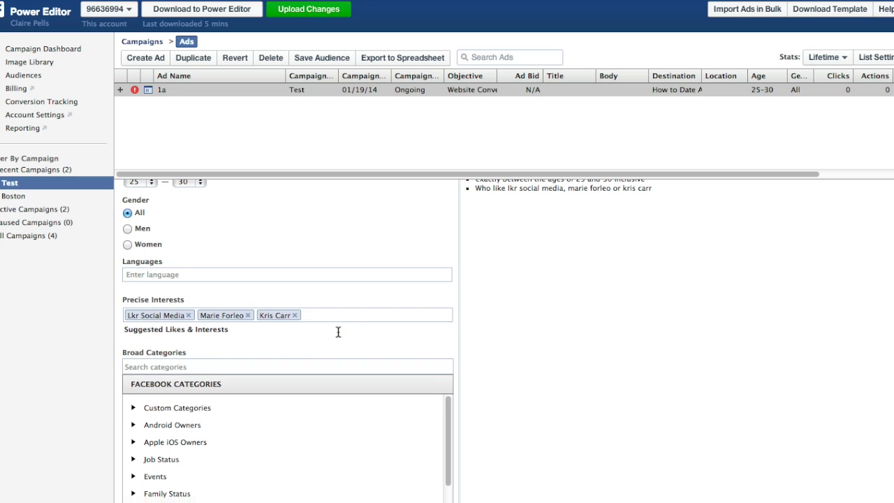
scroll(338, 332, down, 1)
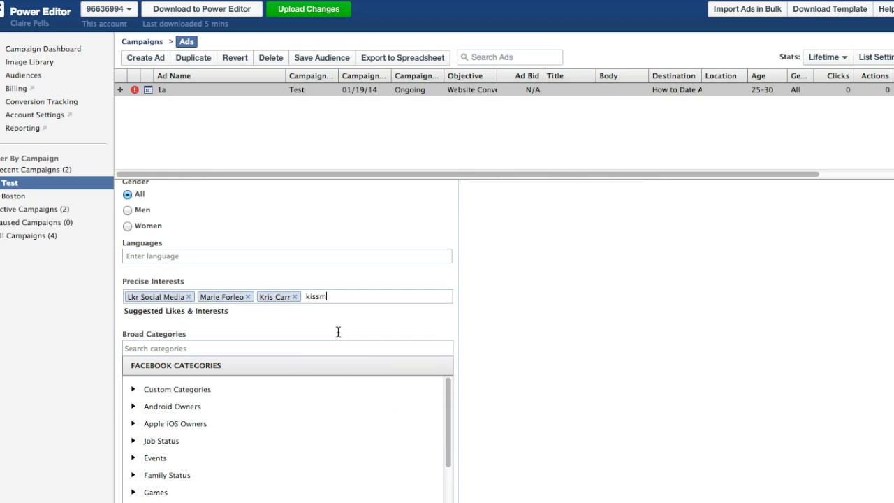
text(etr)
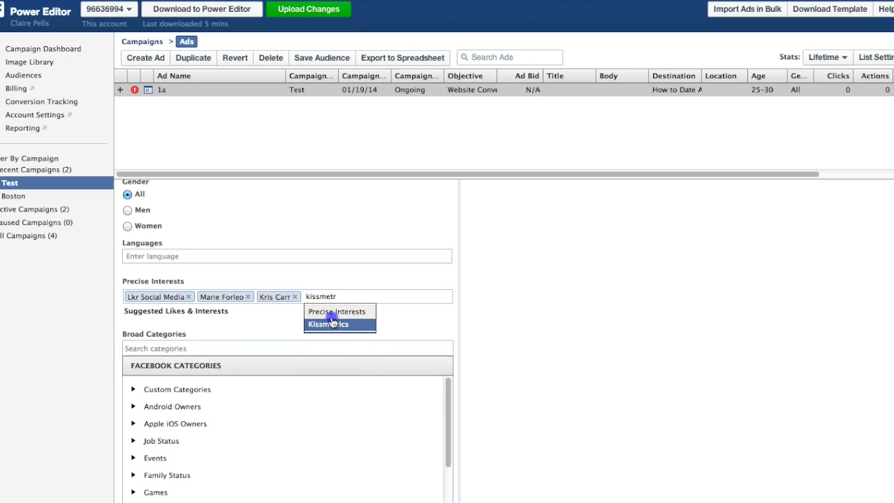
click(336, 324)
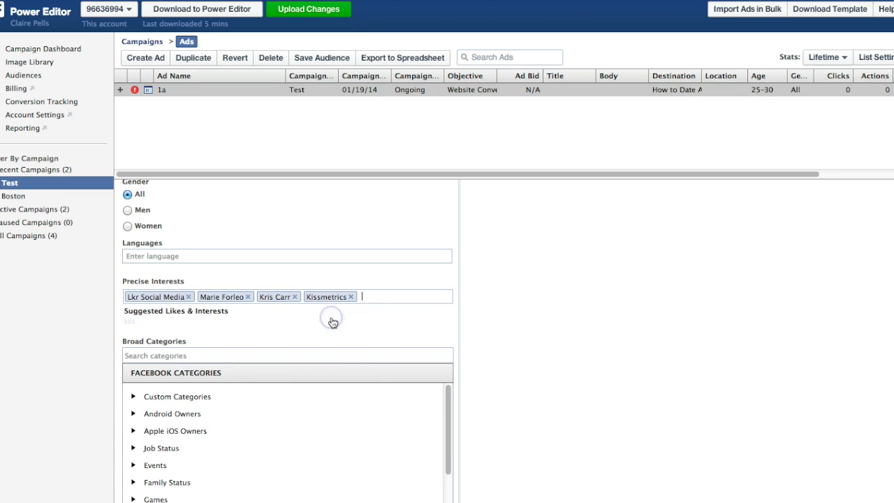
click(363, 297)
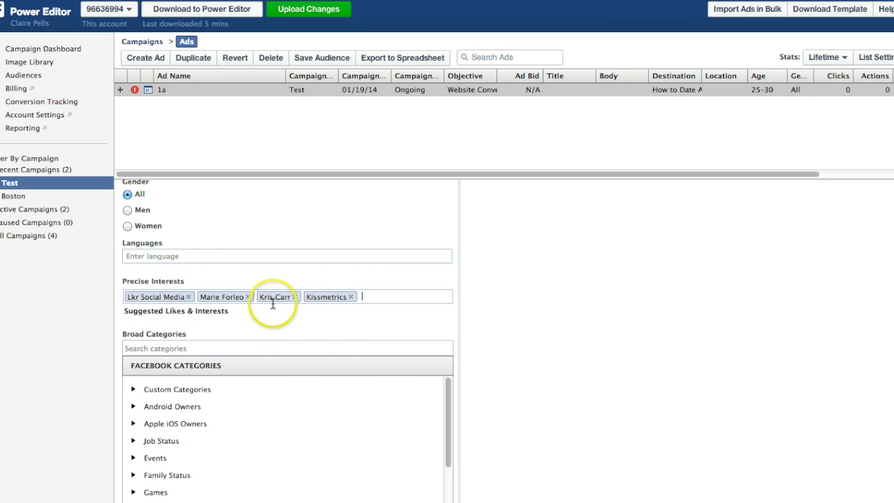
scroll(296, 327, up, 1)
scroll(296, 327, up, 3)
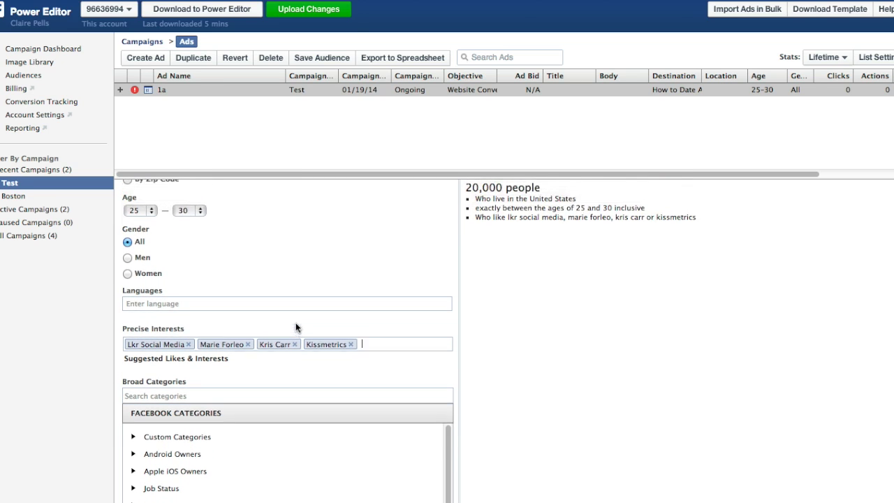
scroll(295, 326, up, 2)
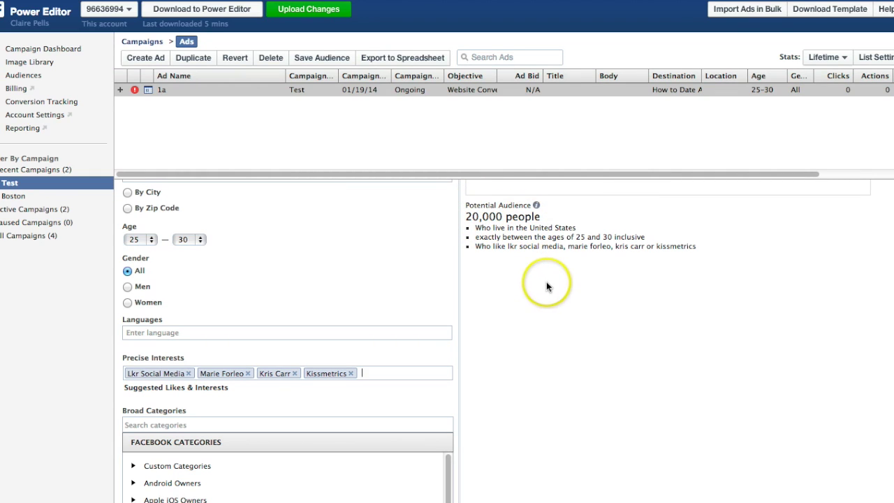
scroll(547, 286, down, 1)
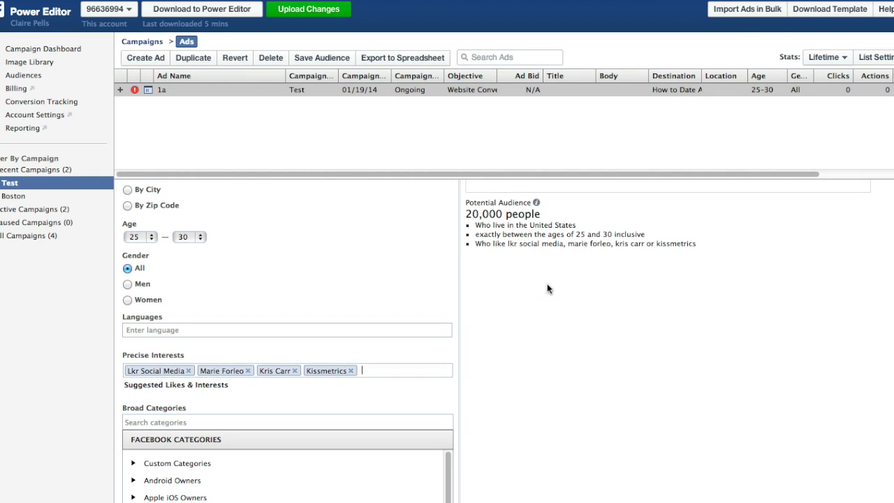
scroll(547, 286, down, 1)
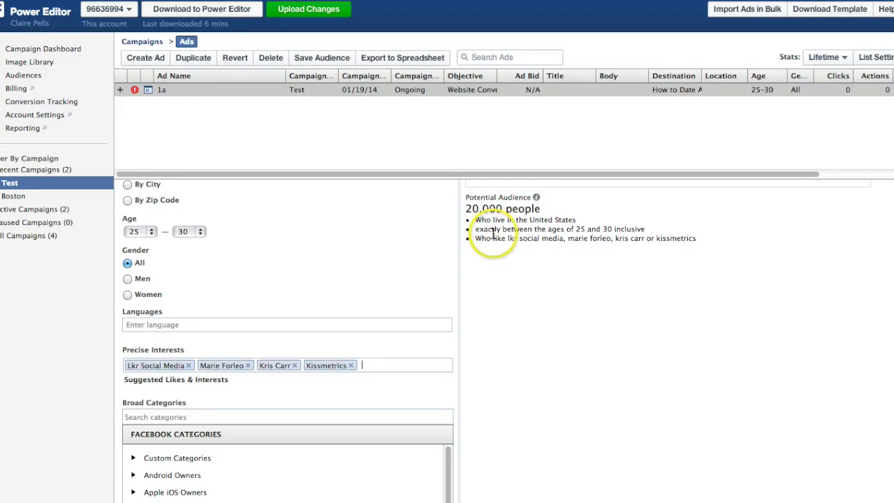
Raise the audience's maximum age to 48.
click(188, 231)
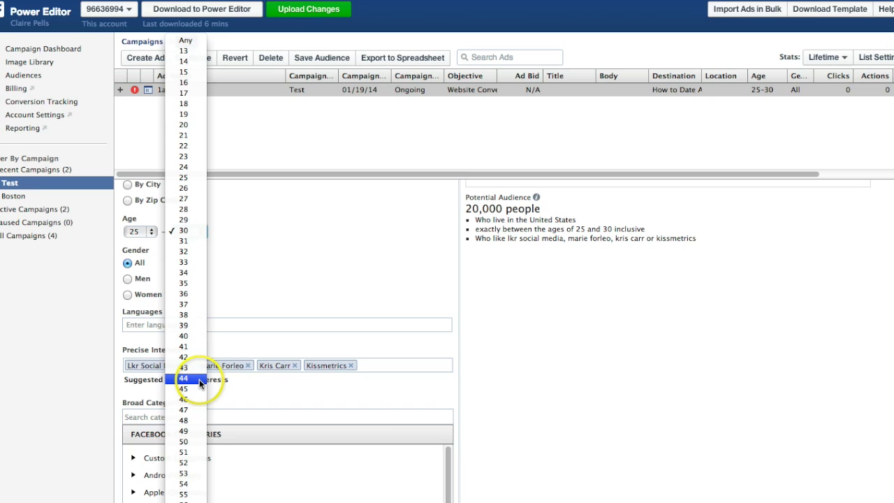
click(192, 420)
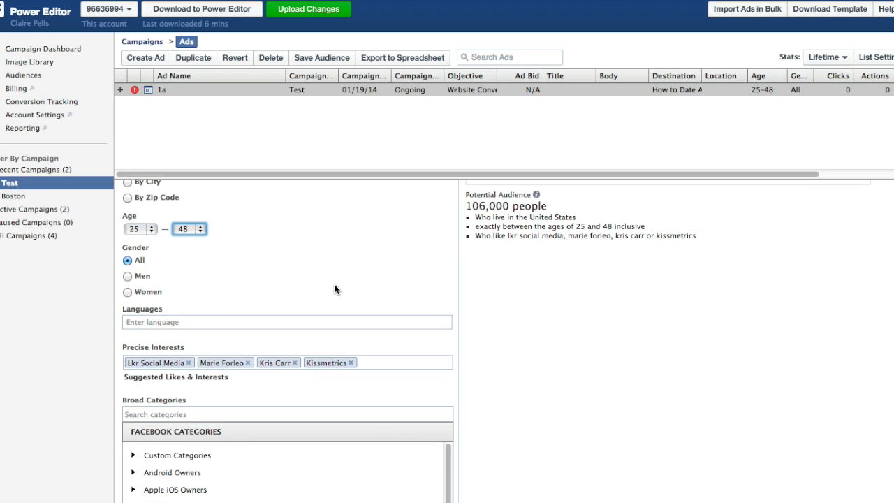
click(182, 231)
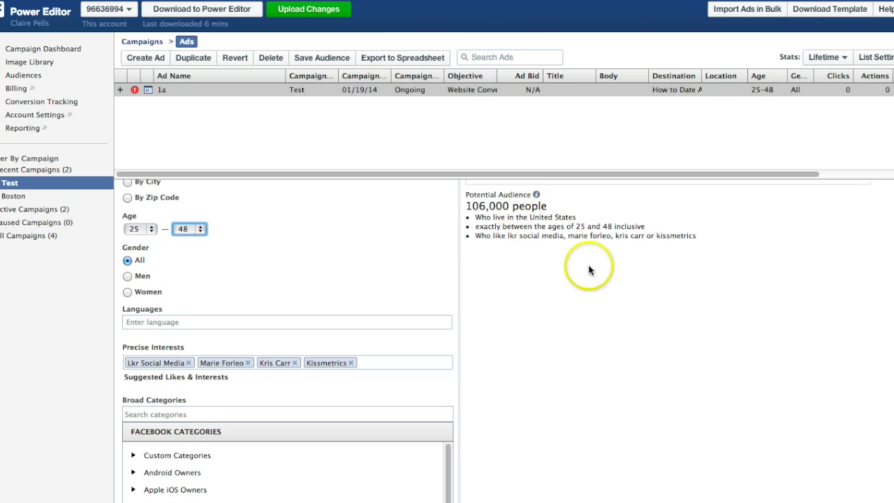
scroll(591, 284, down, 3)
Add the Small Business Owners broad category, narrowing the estimate to 34,000 people.
click(337, 347)
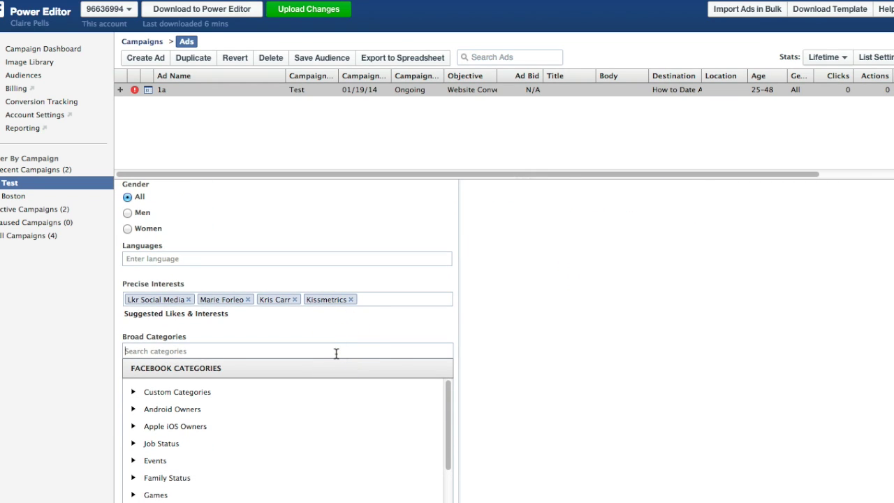
text(small)
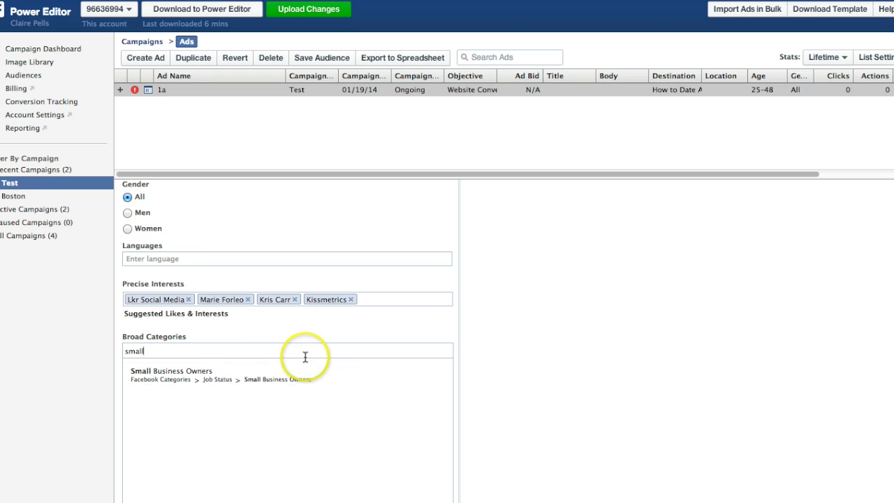
click(205, 377)
click(565, 340)
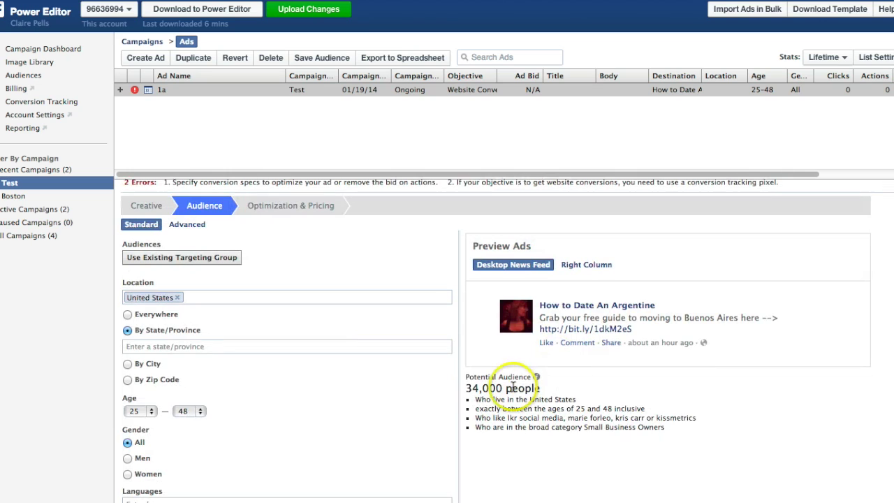
scroll(478, 391, down, 1)
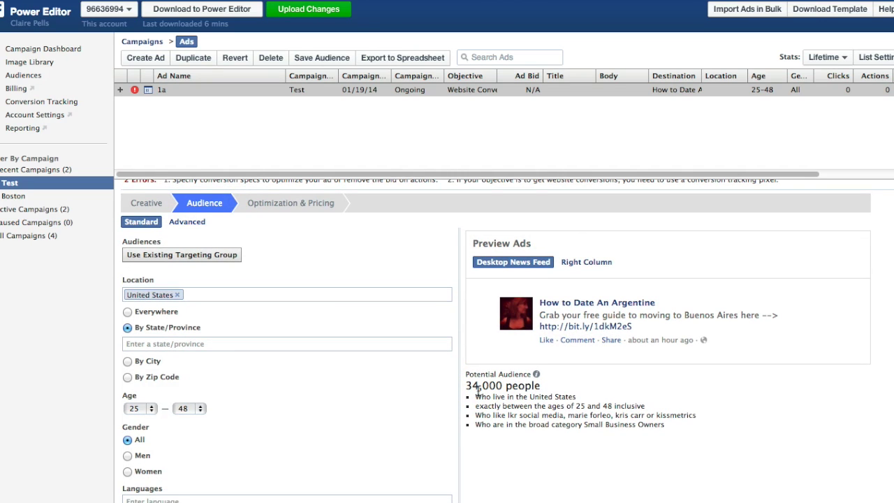
scroll(478, 391, down, 2)
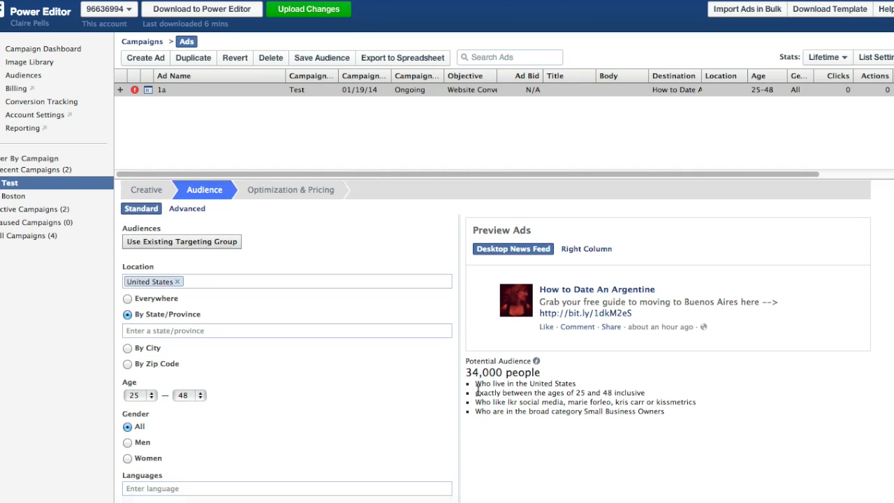
scroll(478, 392, down, 1)
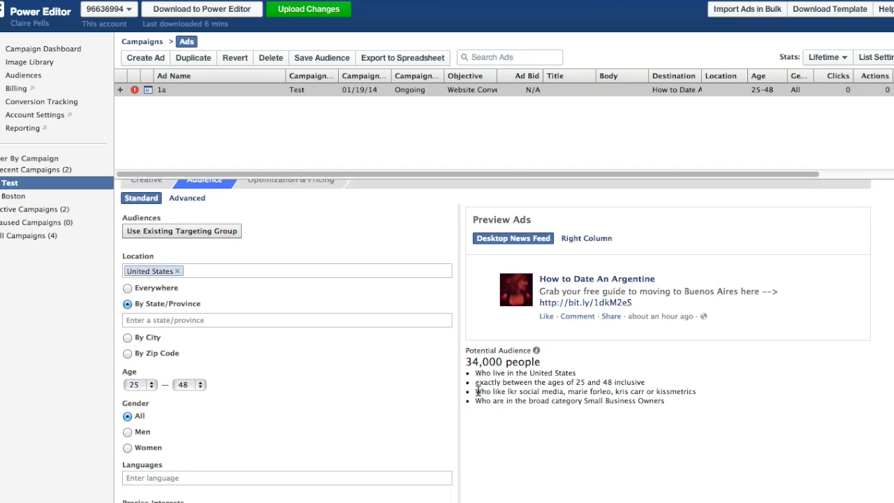
scroll(477, 391, down, 3)
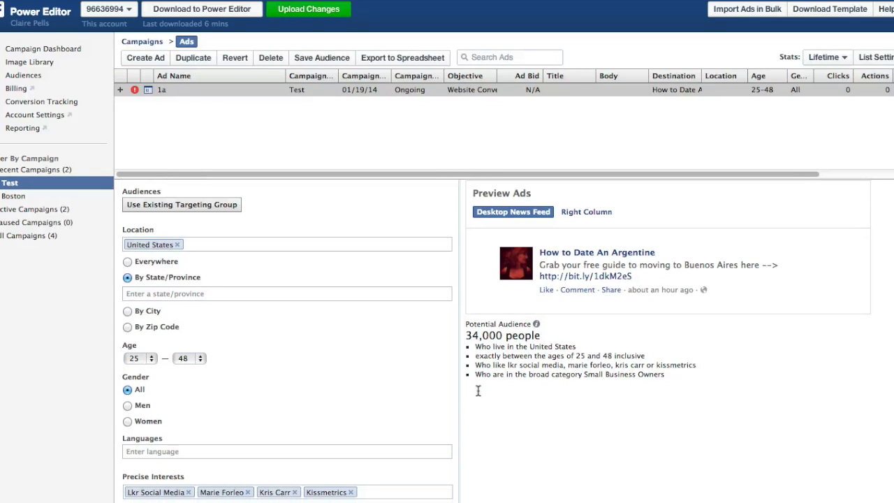
scroll(478, 391, down, 1)
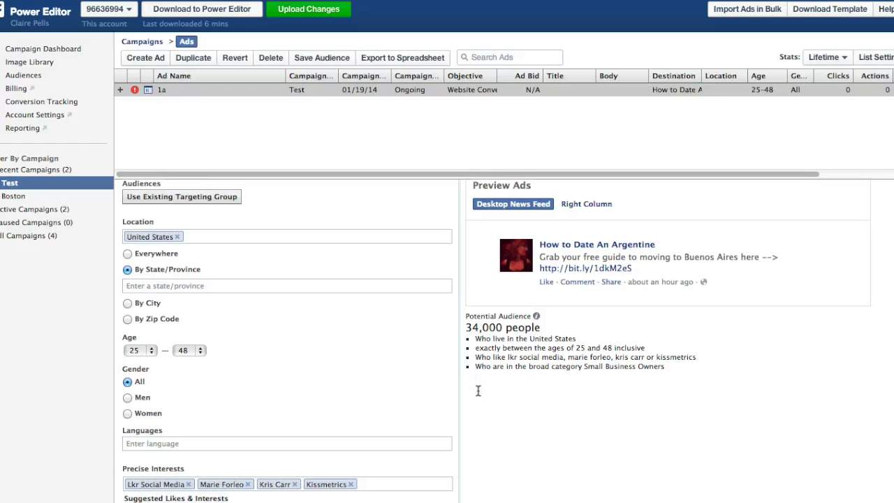
scroll(478, 391, down, 2)
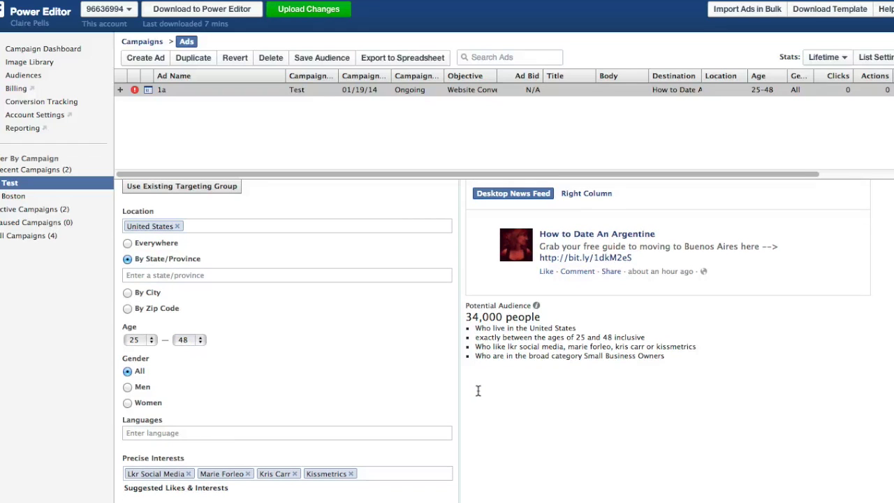
scroll(478, 391, down, 8)
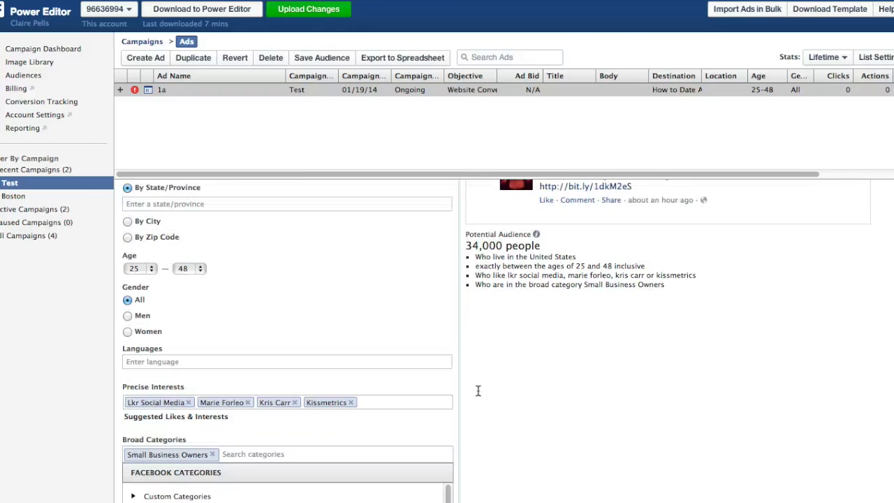
scroll(478, 390, down, 20)
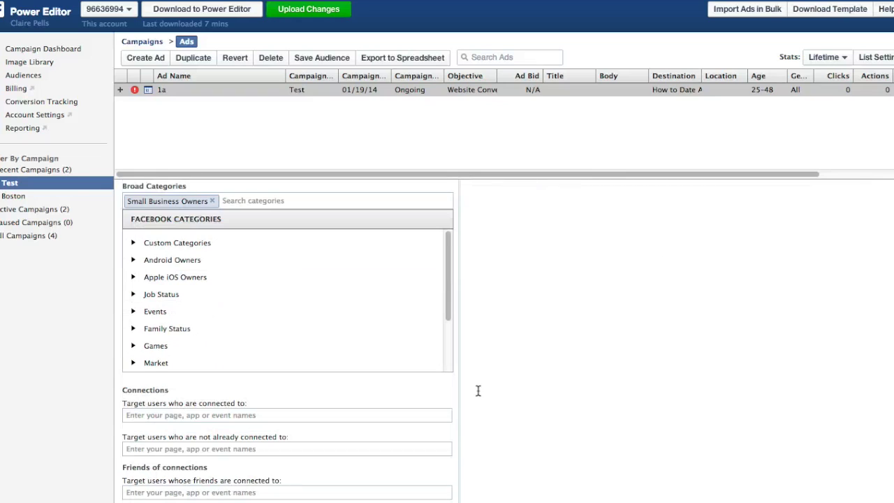
scroll(478, 390, down, 3)
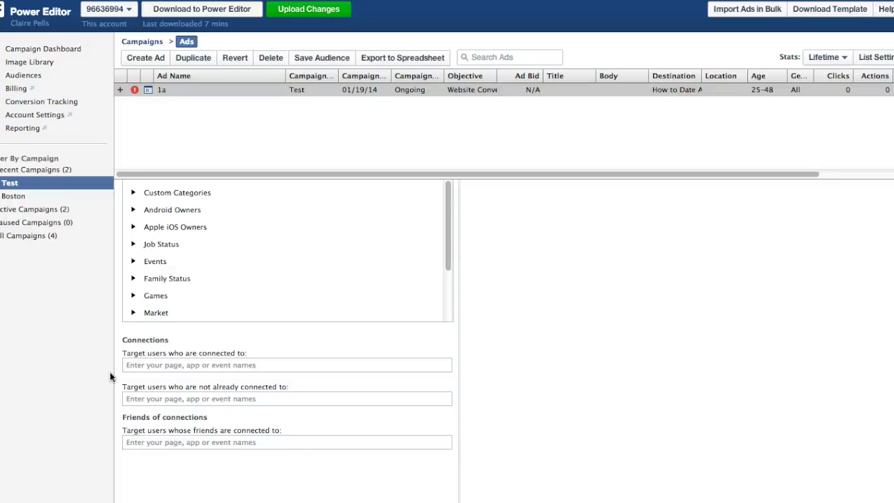
Add How to Date An Argentine under 'connected to', then remove it again.
click(269, 364)
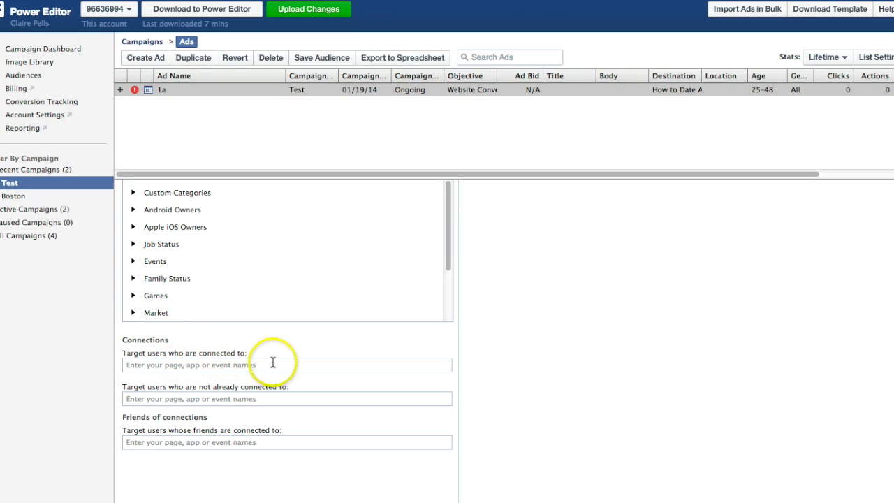
text(how)
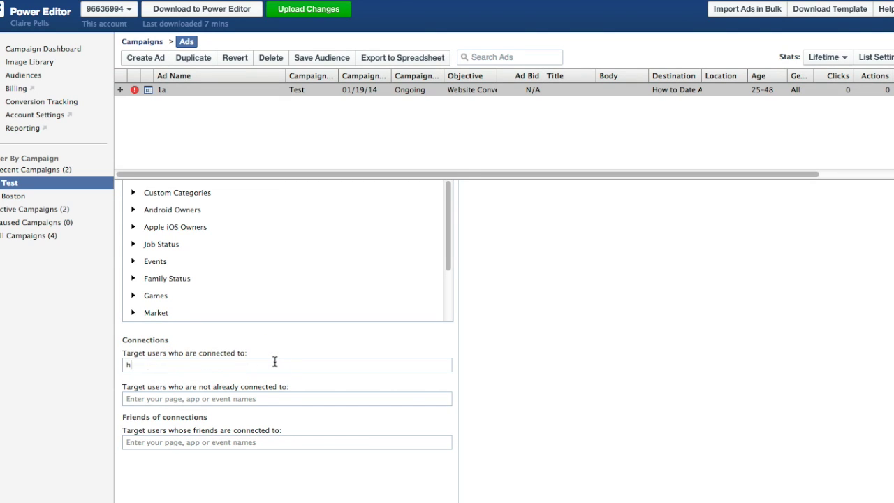
click(217, 381)
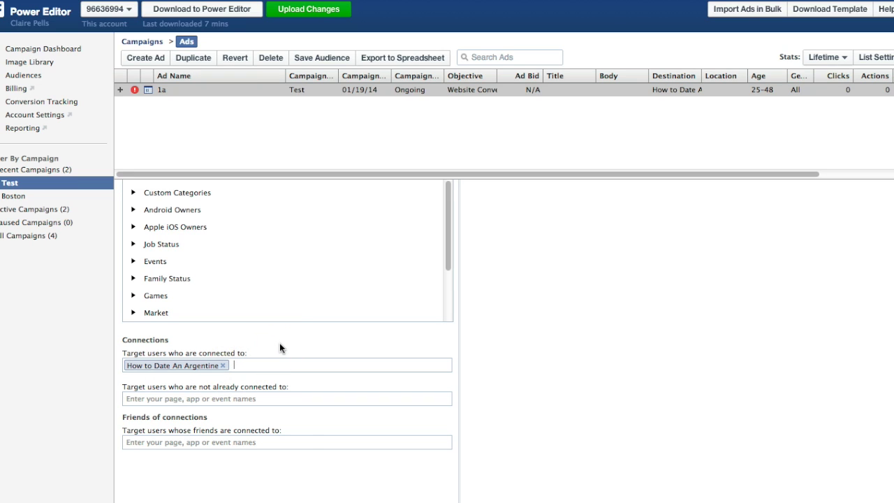
scroll(279, 348, down, 1)
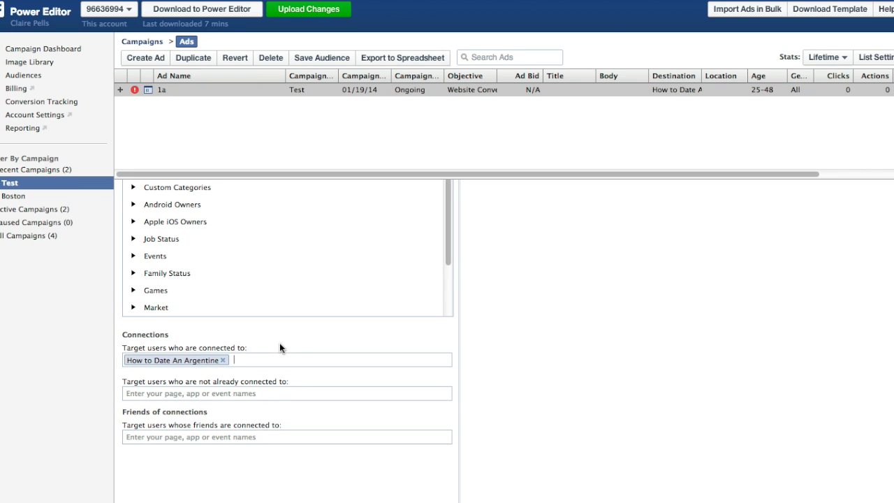
scroll(279, 348, down, 2)
scroll(279, 348, down, 2)
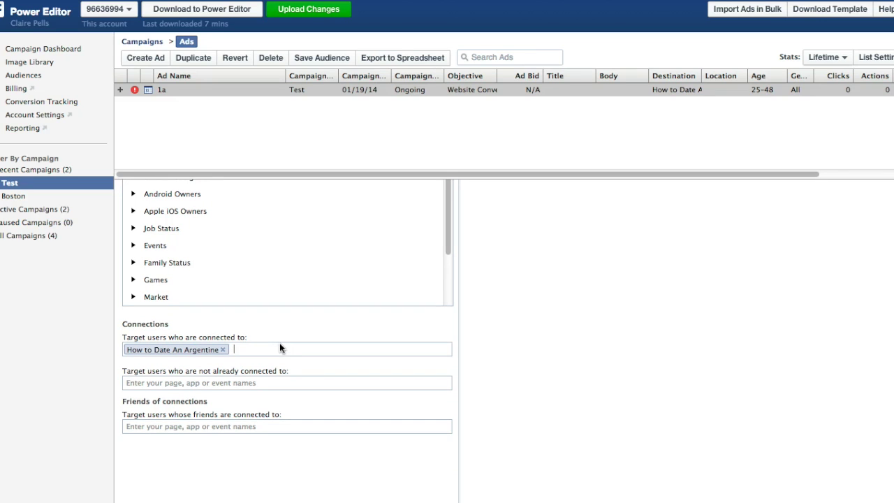
click(245, 349)
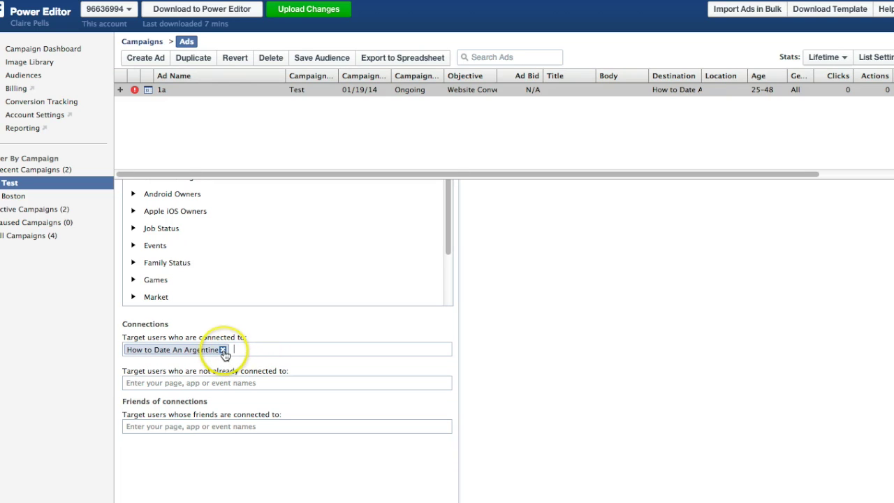
click(223, 350)
scroll(283, 321, down, 2)
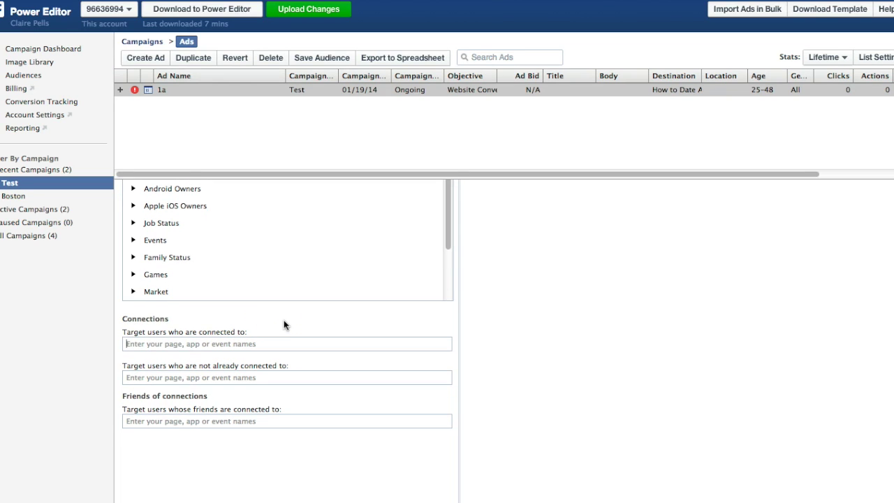
scroll(284, 325, down, 2)
Exclude people connected to How to Date An Argentine and target friends of its fans.
click(282, 364)
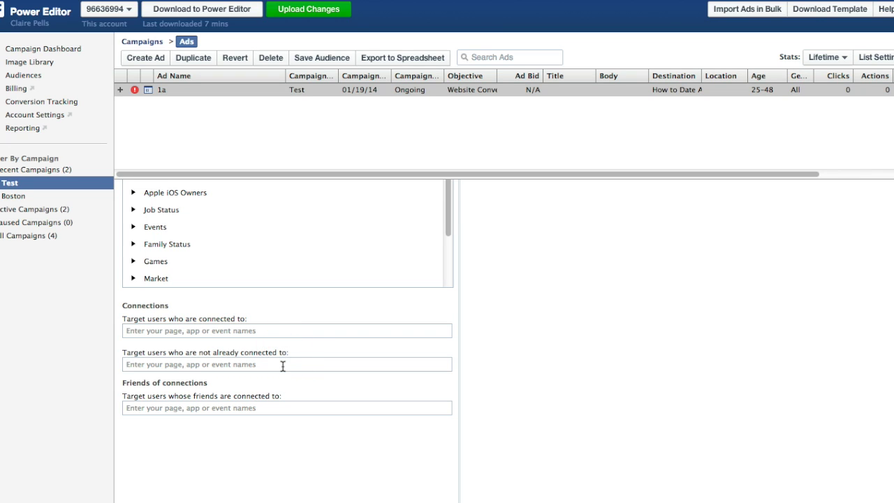
text(how)
click(202, 388)
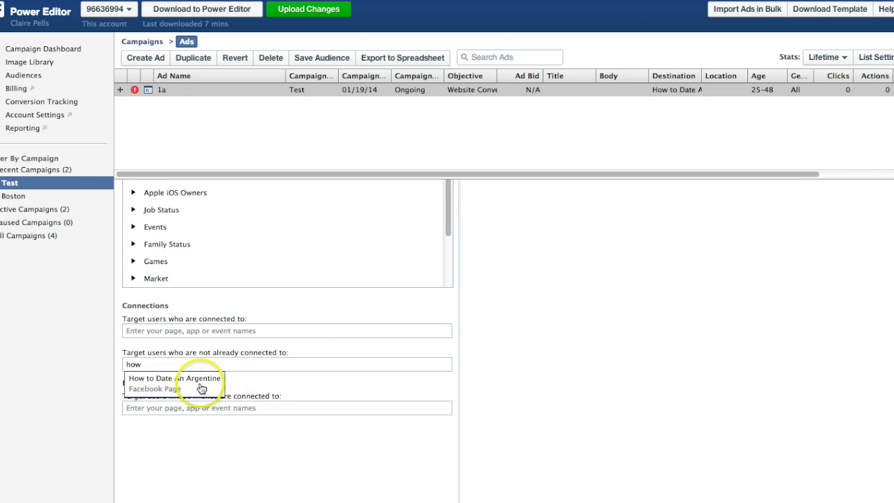
text(how)
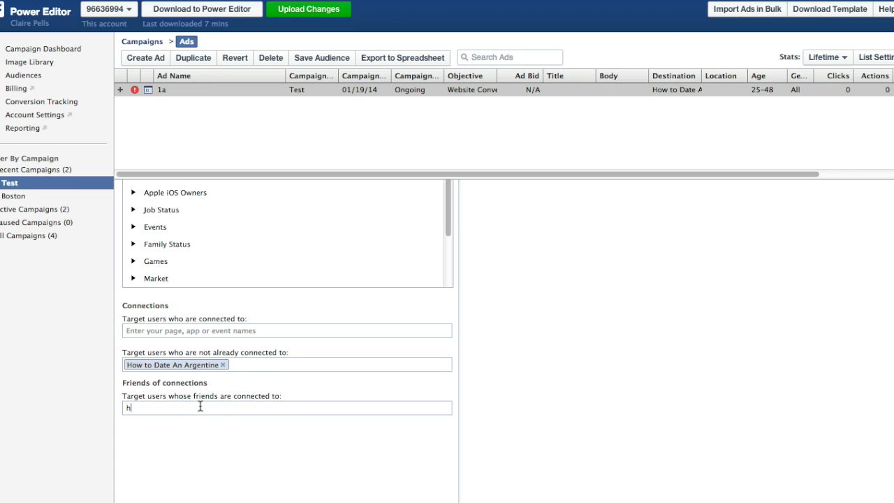
click(197, 431)
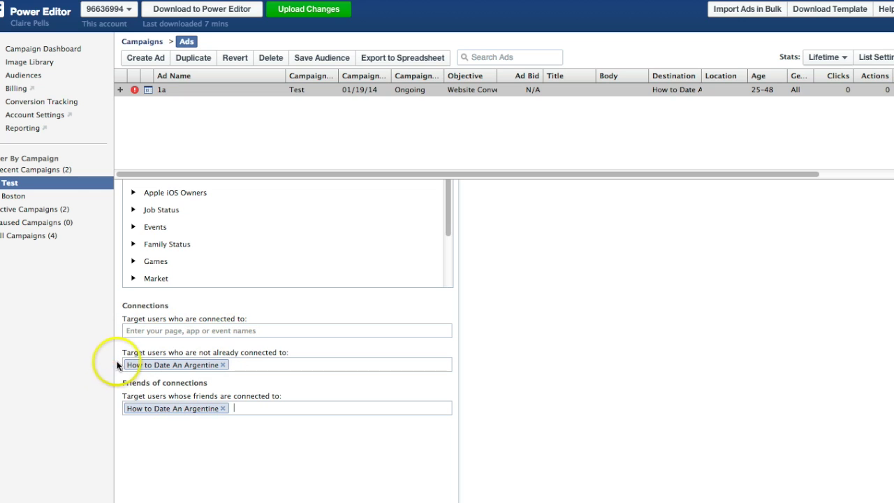
scroll(249, 409, up, 15)
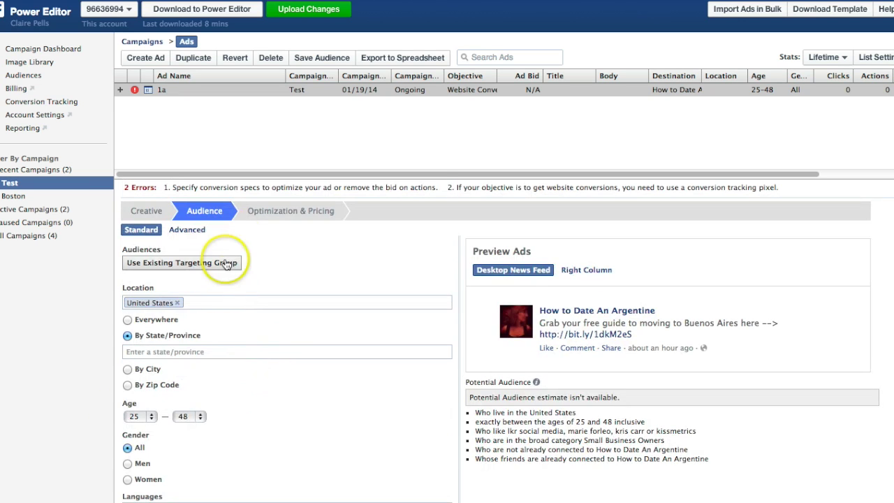
click(252, 217)
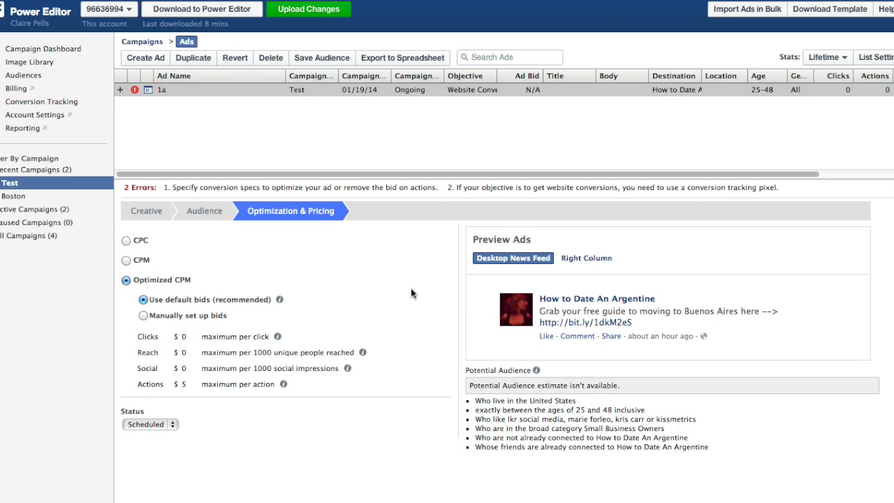
Scroll through ad 1a's Optimized CPM and default bid settings.
scroll(411, 289, down, 1)
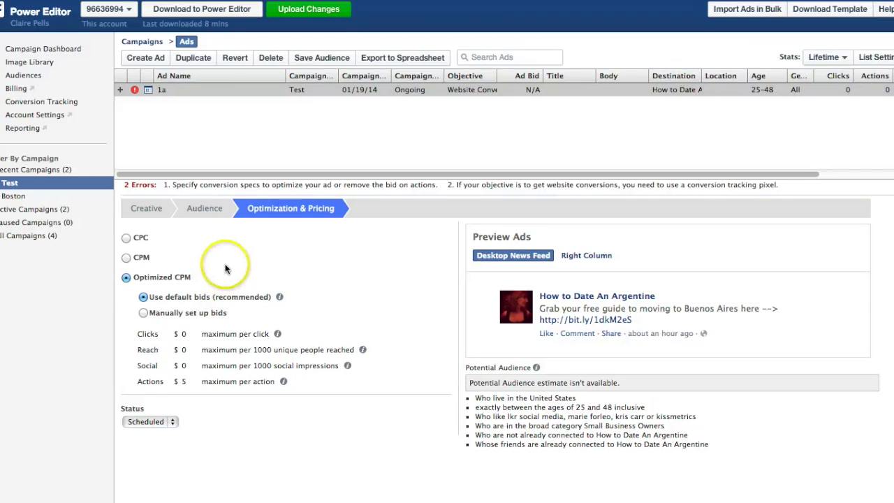
Add United Kingdom and Canada to ad 1a's target locations alongside the United States.
click(218, 209)
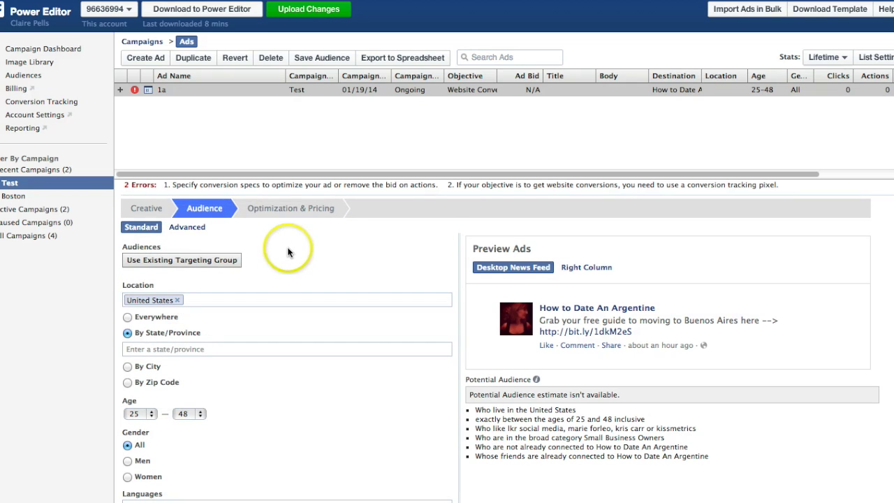
click(247, 293)
text(uni)
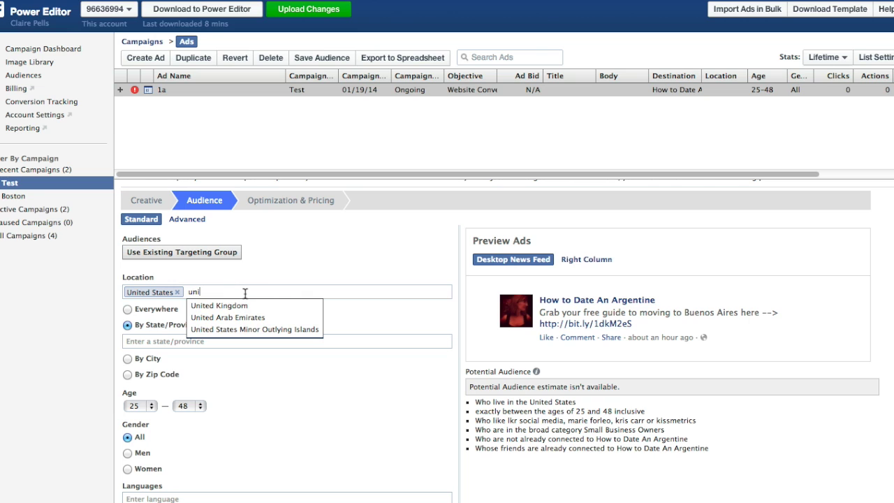
click(237, 306)
click(284, 291)
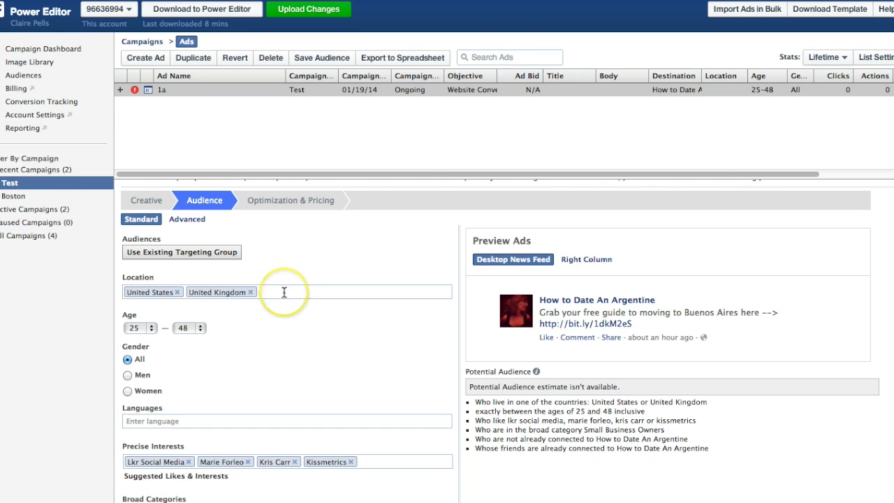
text(cana)
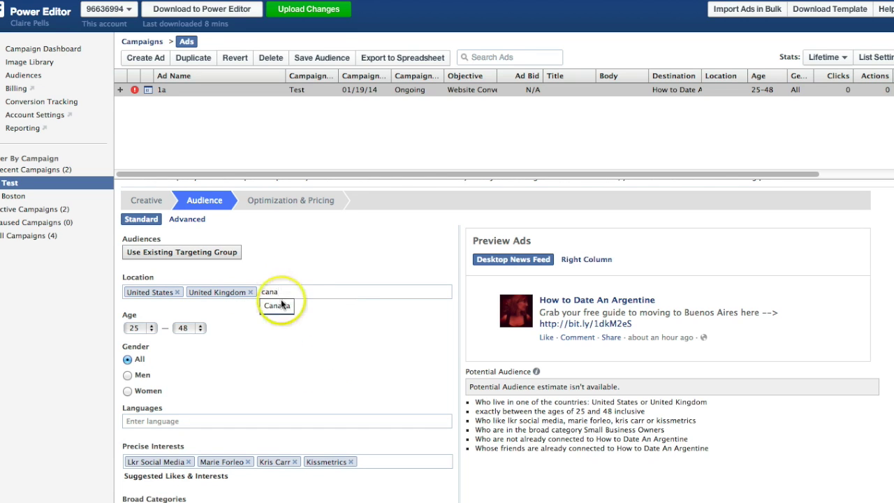
click(279, 305)
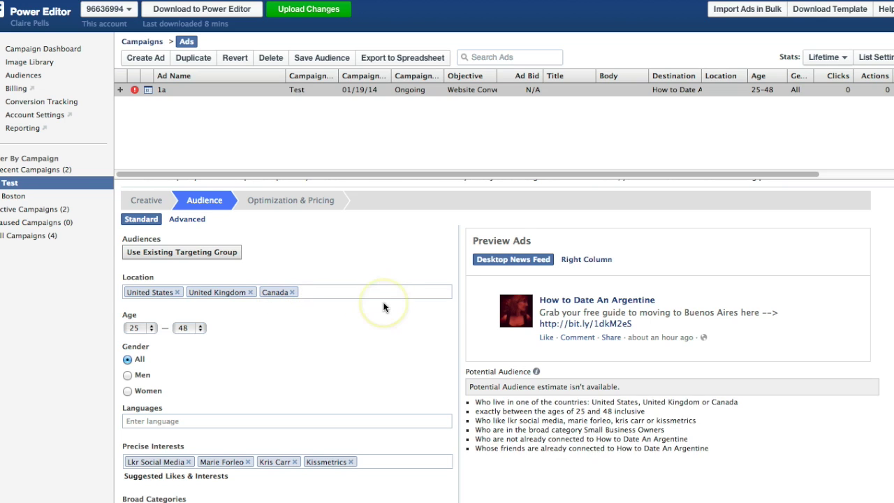
Remove both How to Date An Argentine connection restrictions and save the targeting as an audience.
scroll(383, 307, down, 10)
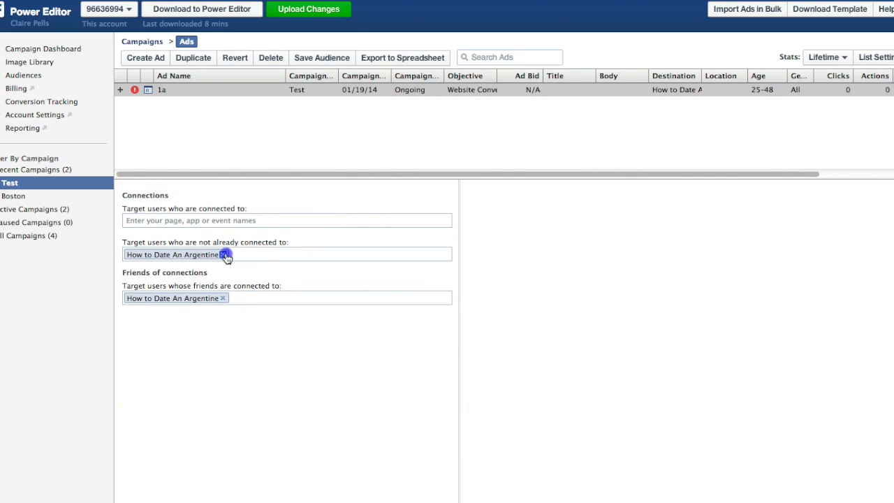
click(224, 255)
click(223, 299)
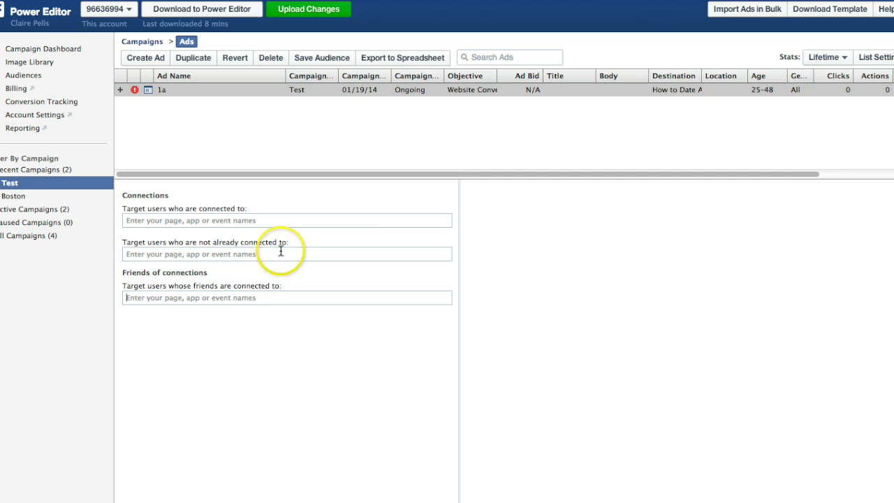
scroll(281, 250, up, 3)
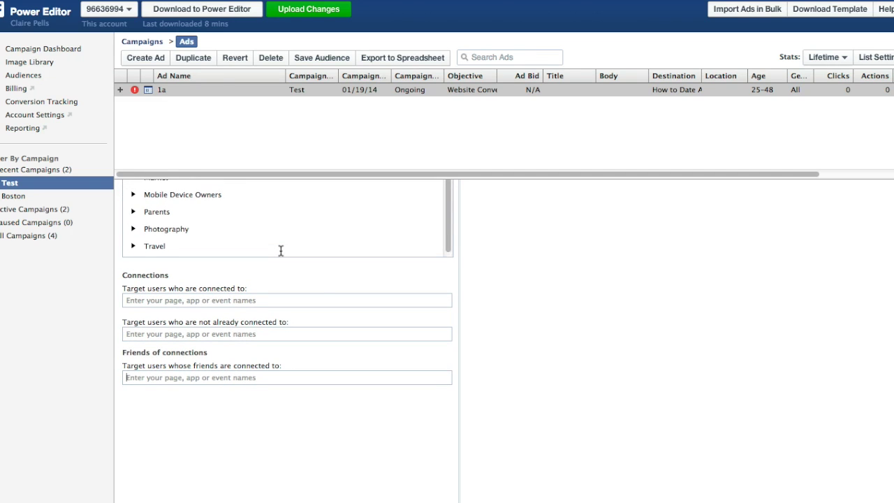
scroll(281, 251, up, 5)
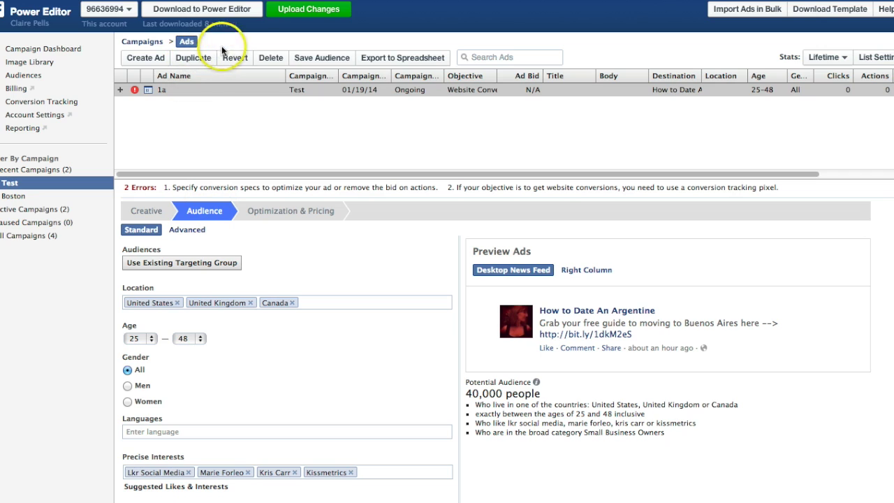
click(310, 61)
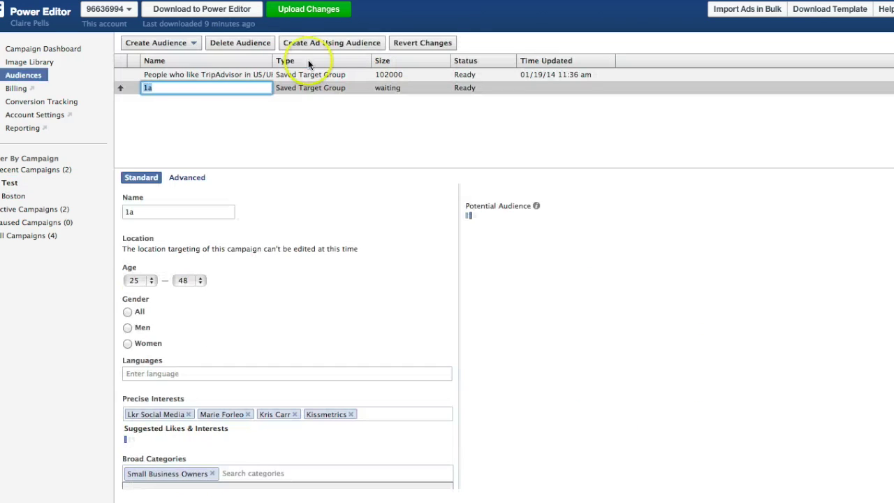
Rename the new 1a audience to 'Small Biz Owners' and select it in the audience list.
click(219, 83)
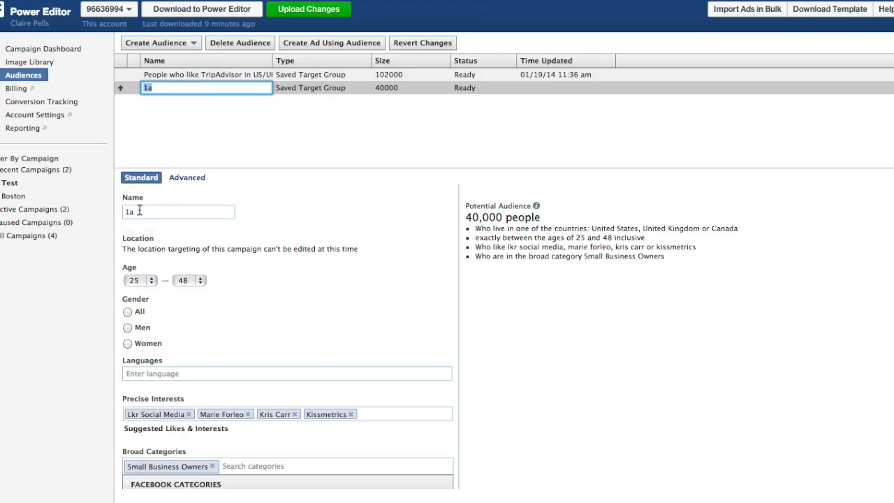
click(171, 103)
text(Small Bix)
text( Owners)
click(235, 115)
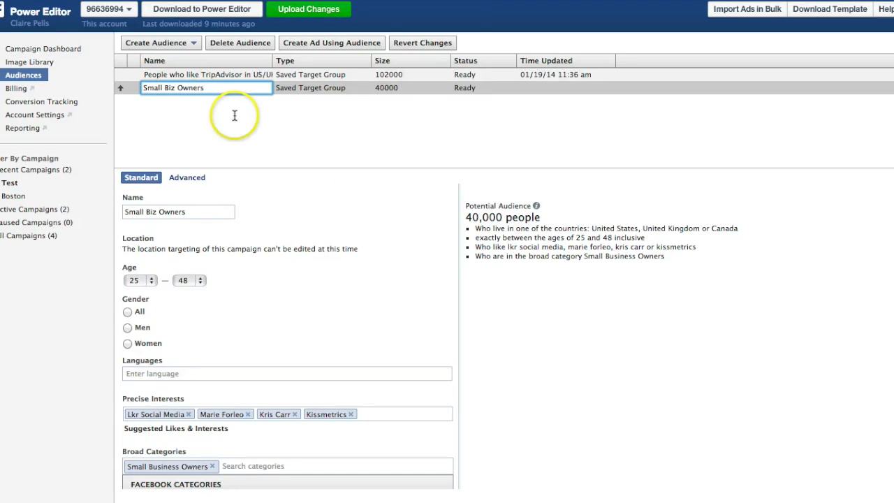
click(425, 229)
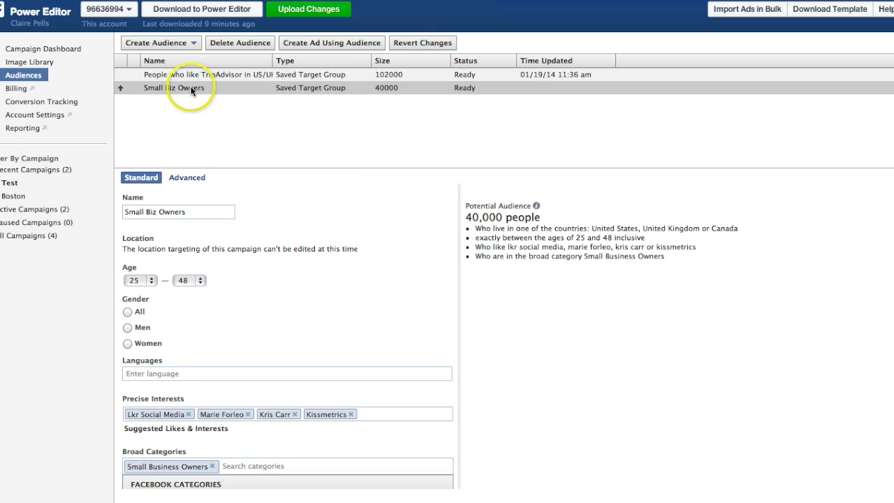
click(22, 78)
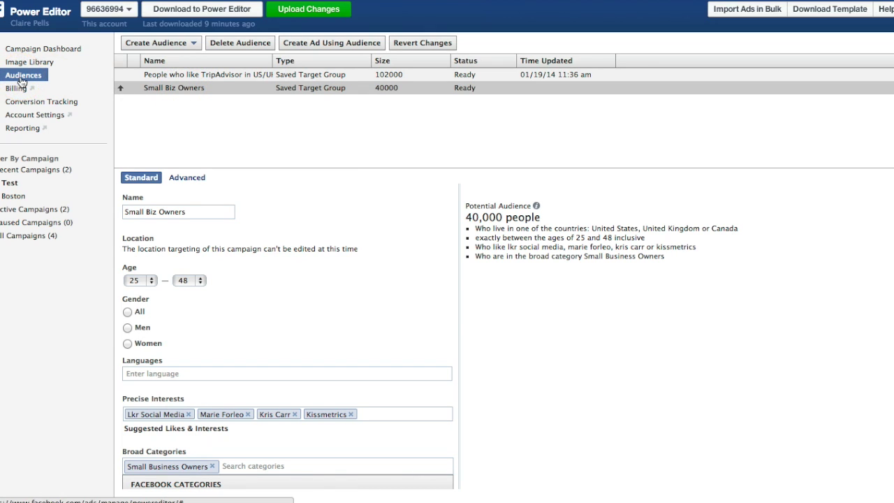
click(164, 88)
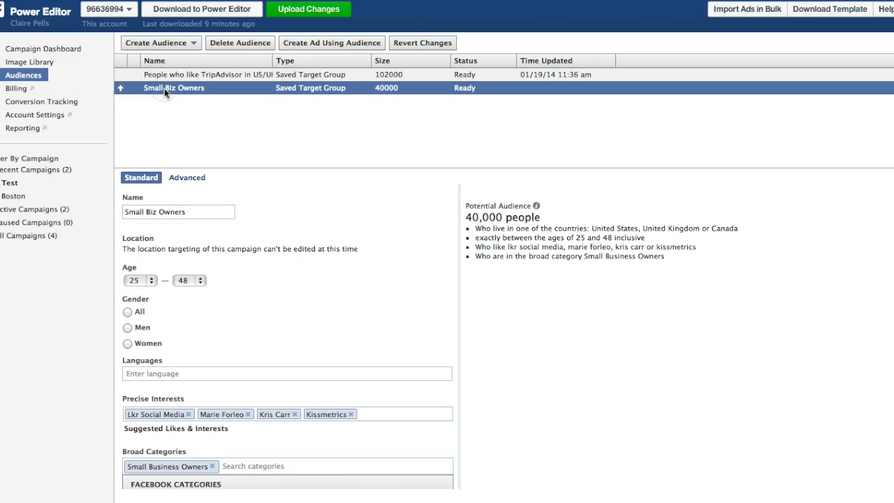
click(306, 45)
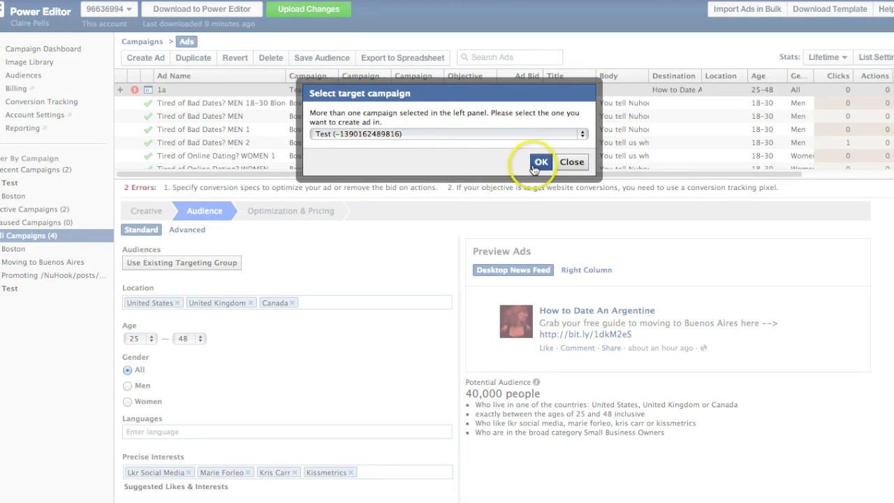
click(540, 162)
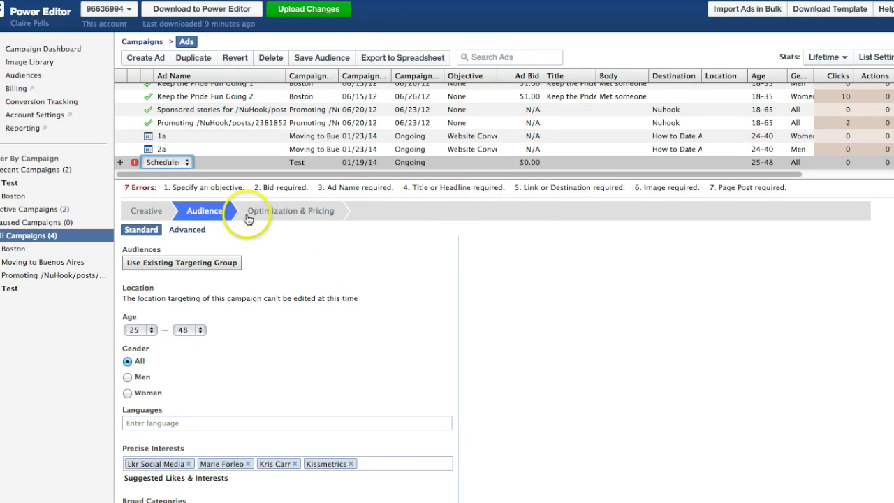
click(11, 183)
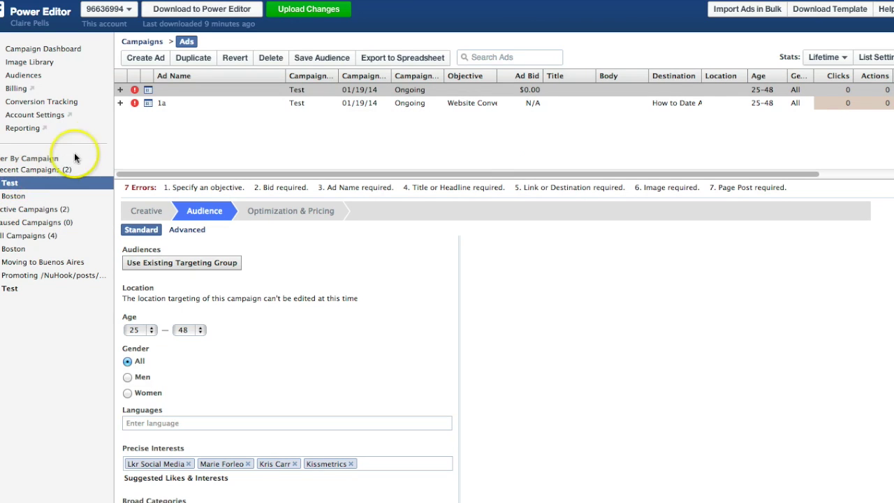
click(161, 103)
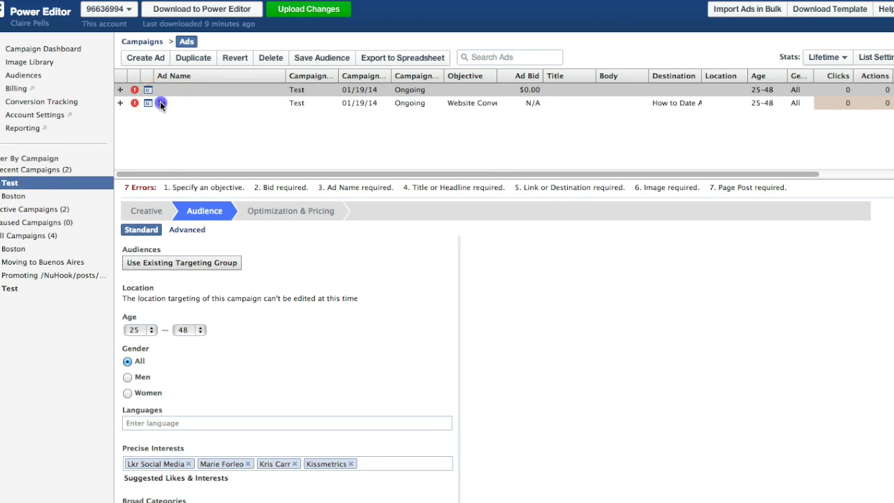
Duplicate ad 1a into the Test campaign.
click(186, 60)
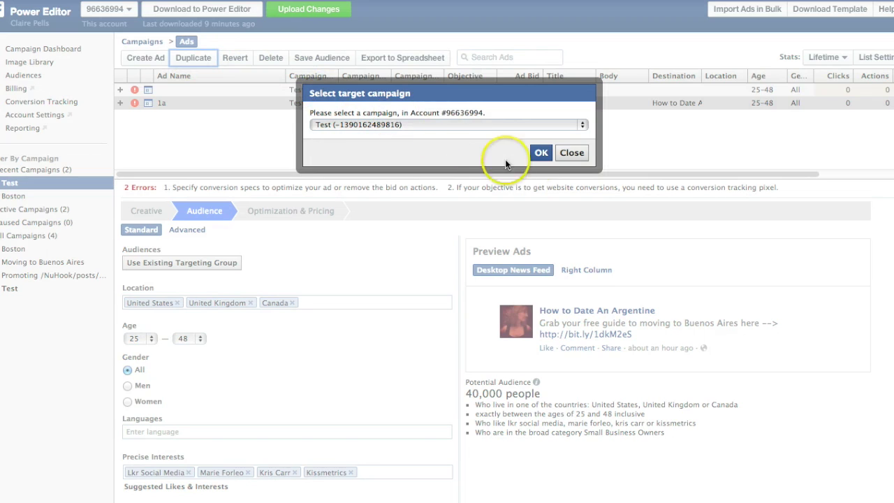
click(541, 153)
click(539, 154)
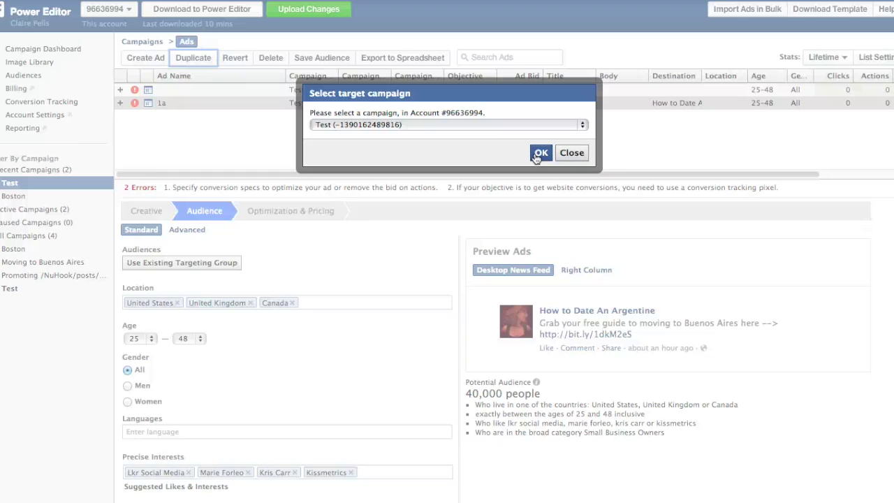
click(539, 153)
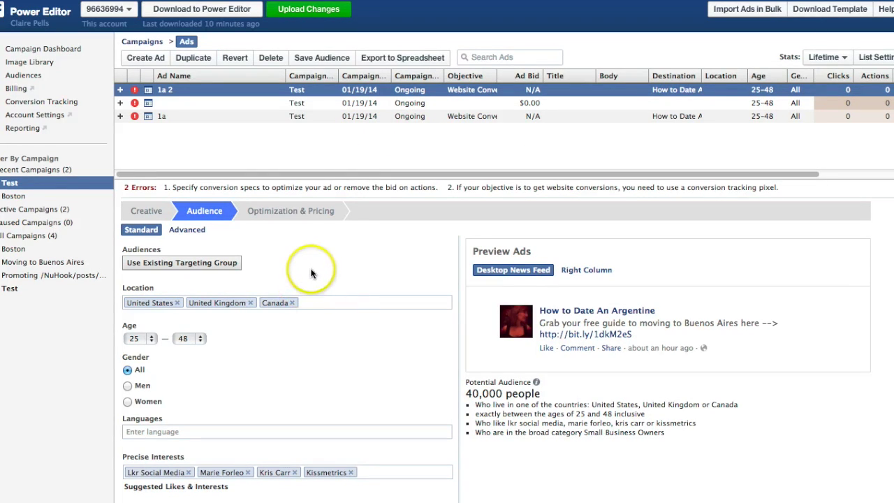
Rename the copied ad to 2a.
double_click(160, 88)
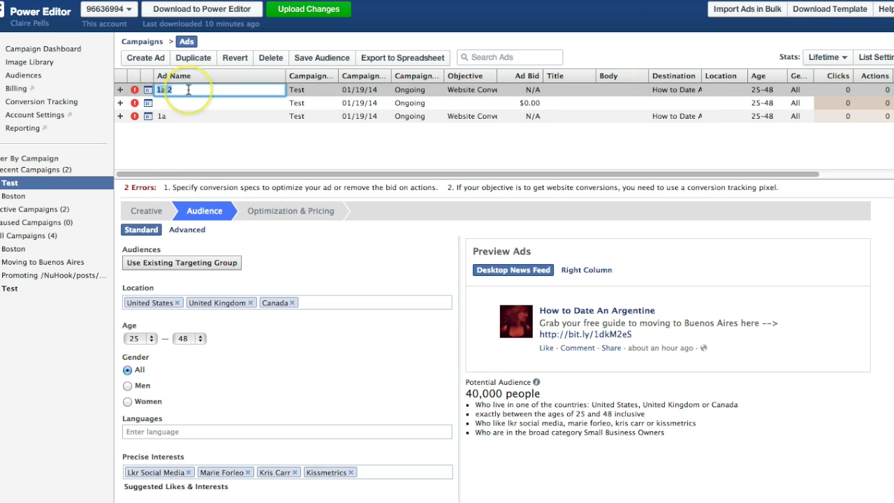
click(188, 89)
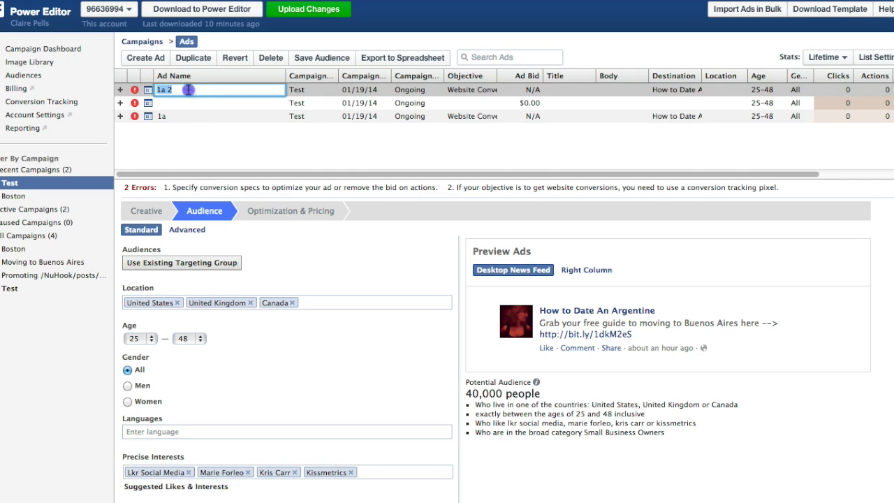
key(BackSpace)
key(BackSpace)
key(BackSpace)
key(BackSpace)
text(2a)
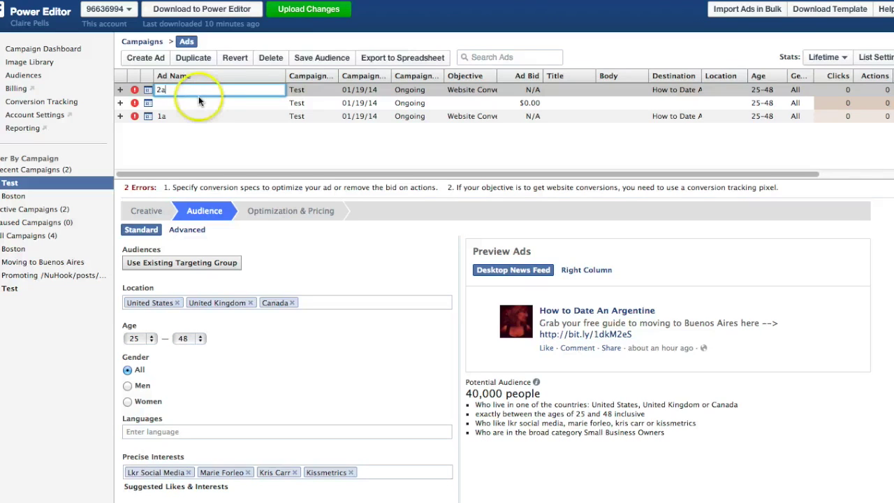
click(148, 213)
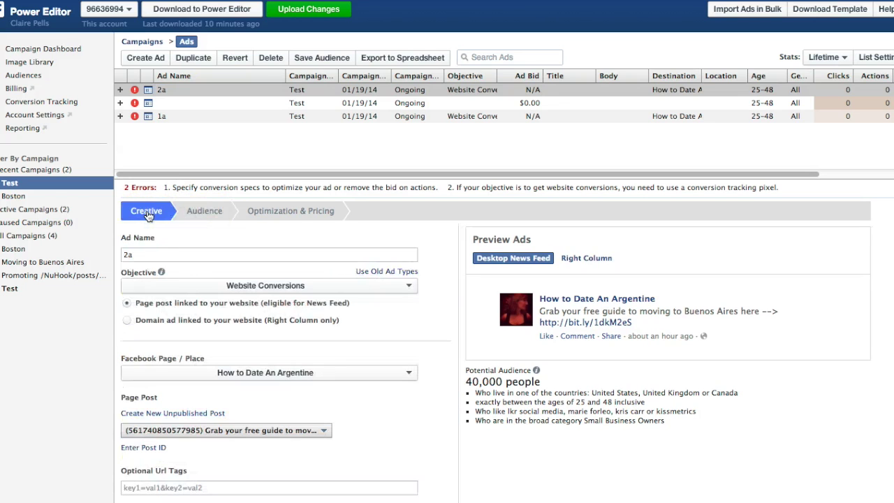
Start a new unpublished photo post for ad 2a, cancel it, and review the creative settings.
scroll(272, 364, down, 1)
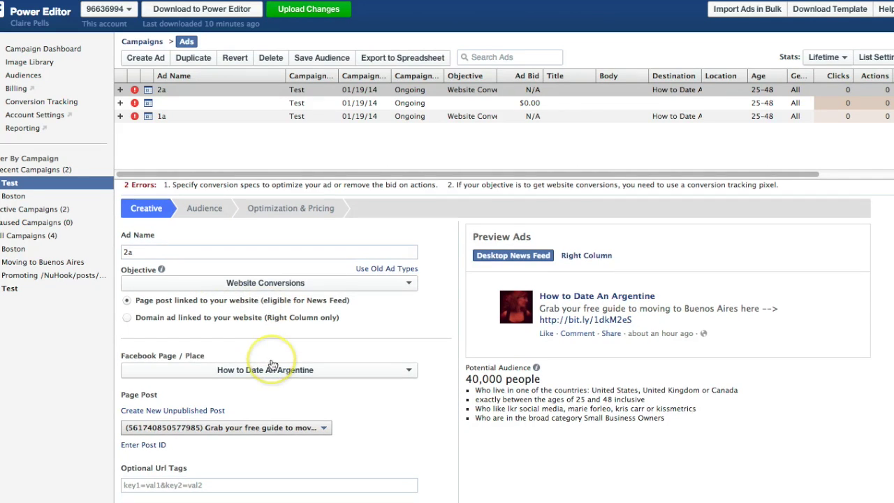
scroll(272, 364, down, 2)
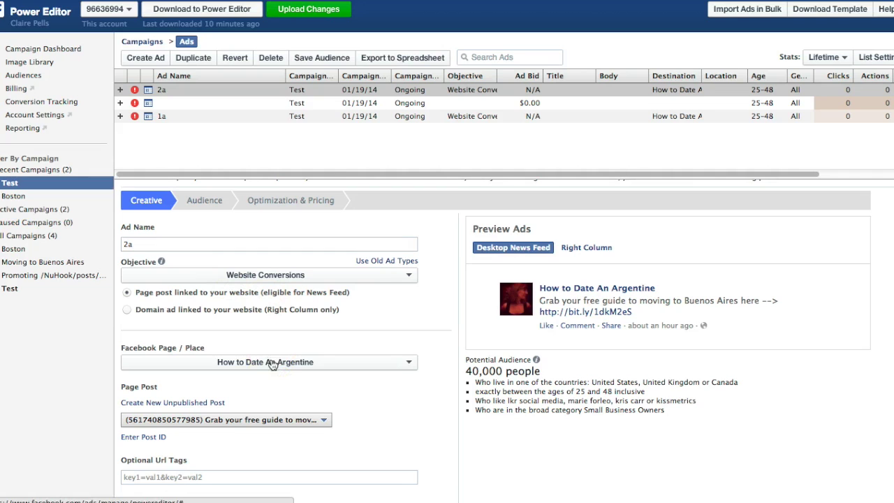
scroll(259, 380, down, 2)
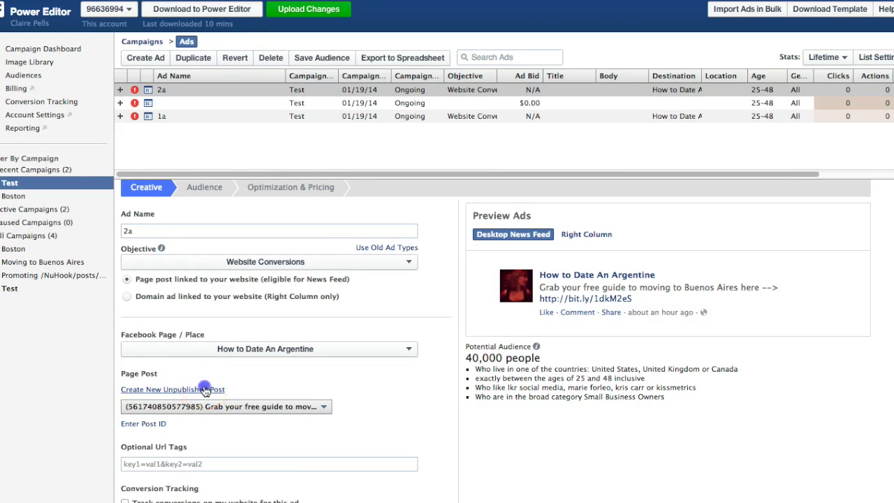
click(205, 390)
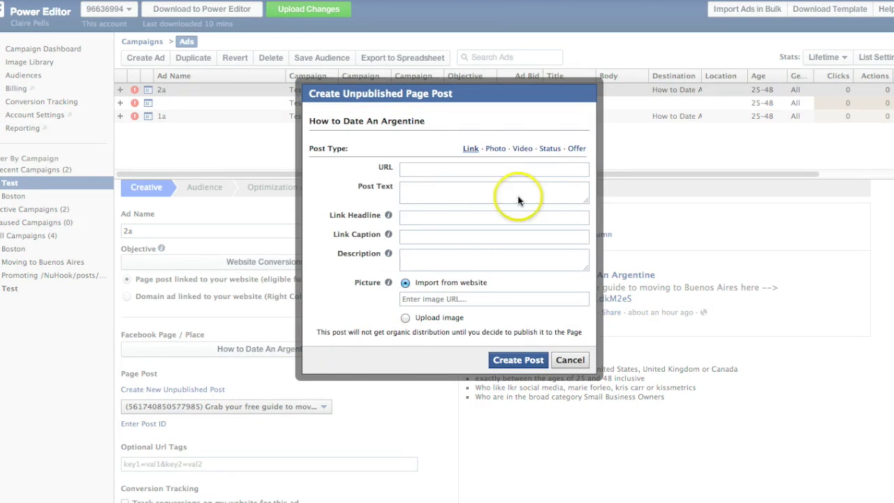
click(495, 149)
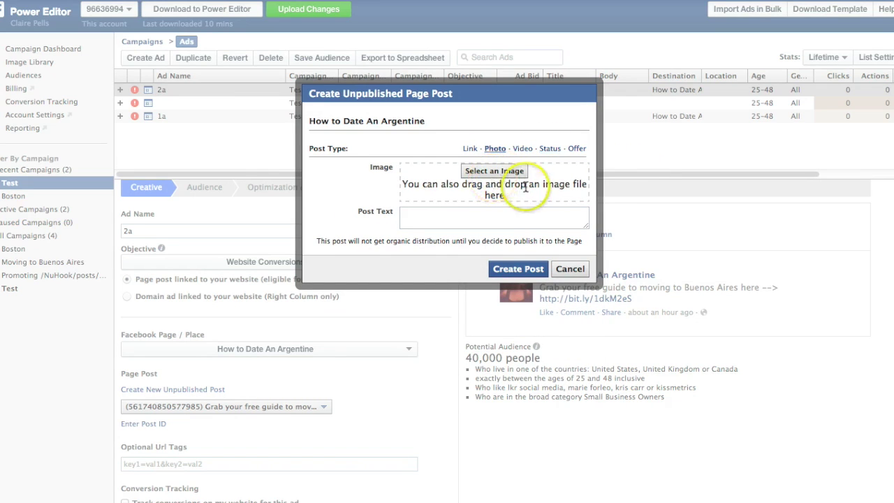
click(515, 218)
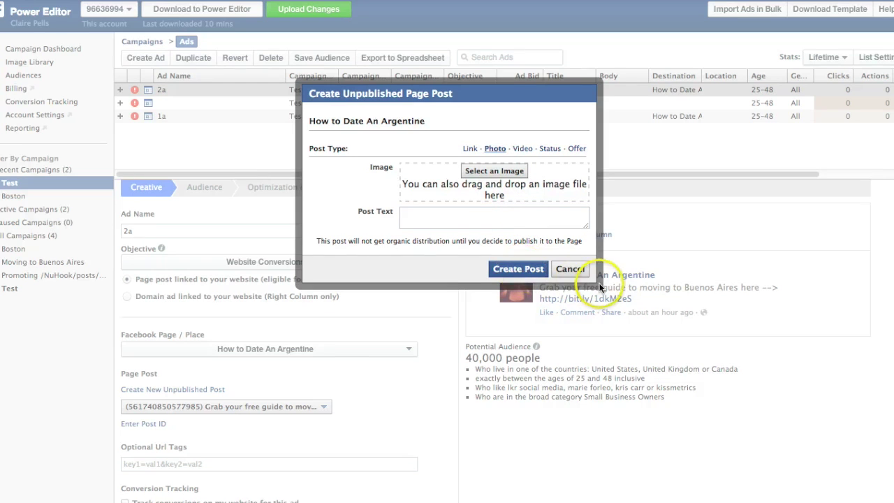
click(570, 268)
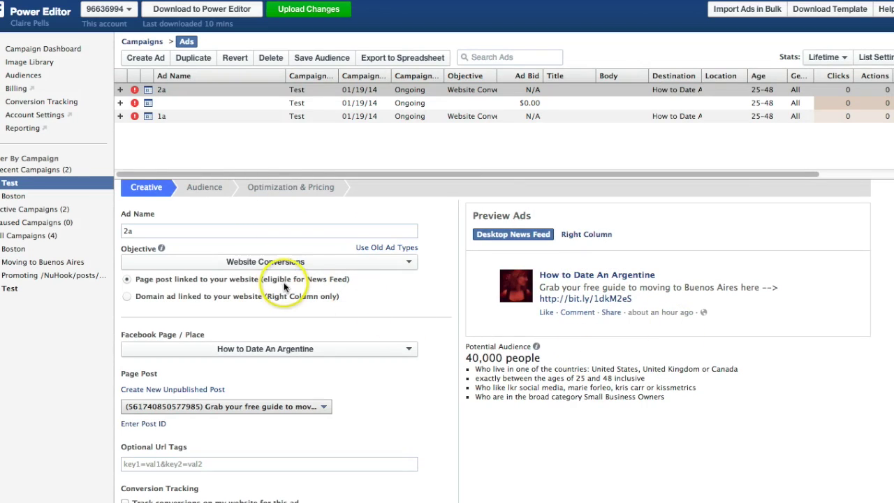
scroll(283, 283, down, 3)
scroll(287, 282, down, 3)
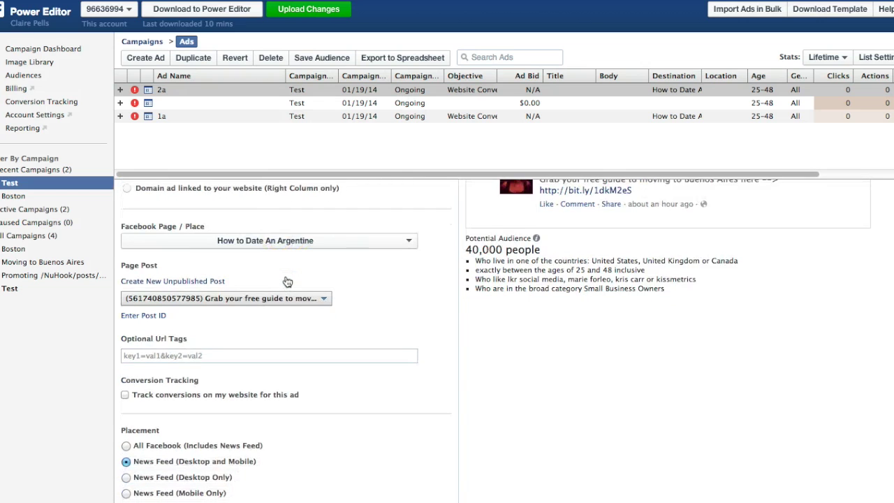
scroll(286, 281, down, 4)
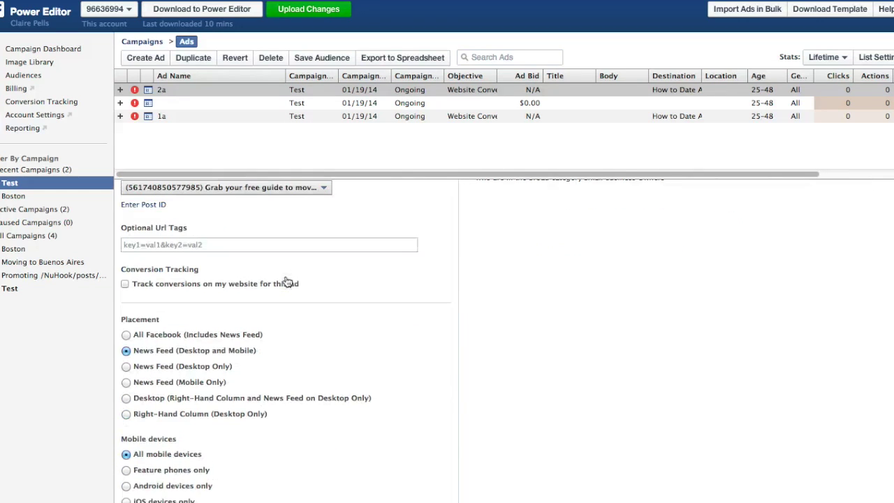
scroll(286, 282, up, 10)
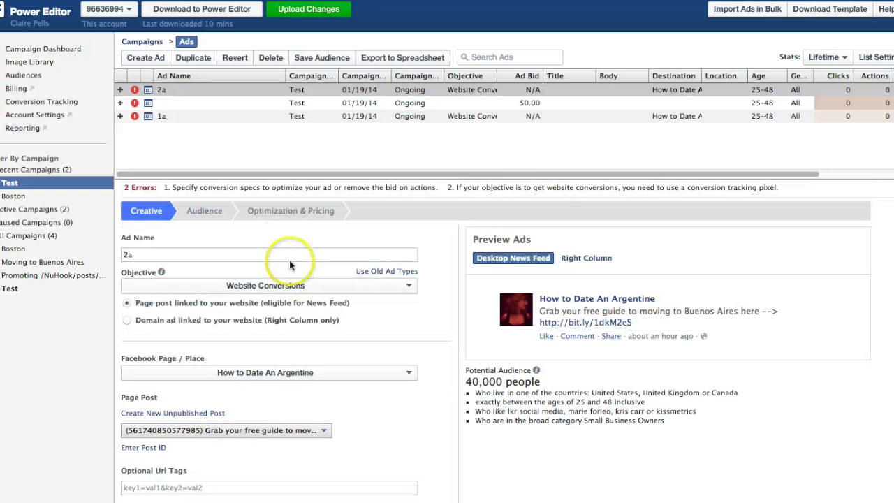
Delete the blank unnamed ad from the Test campaign, then select ad 2a.
click(285, 214)
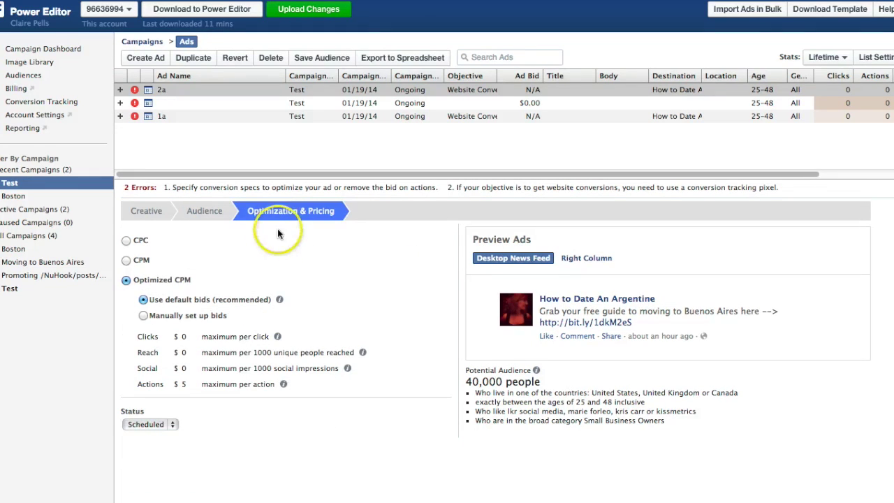
click(173, 103)
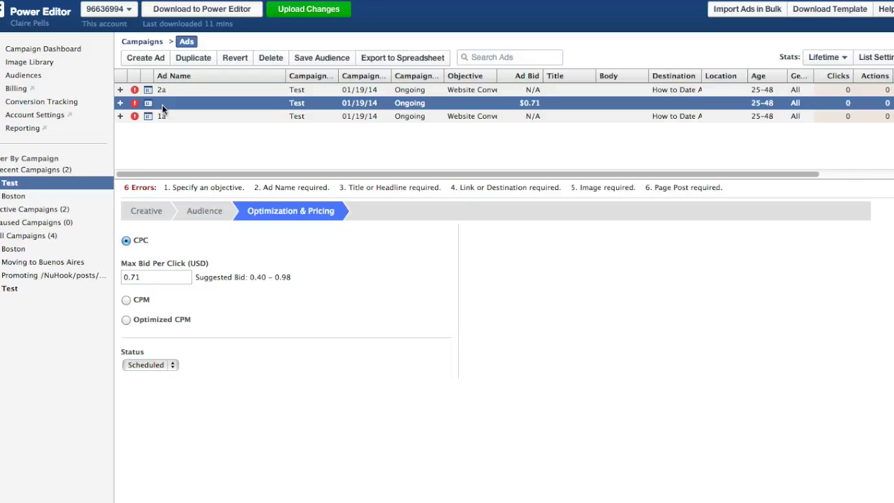
key(Delete)
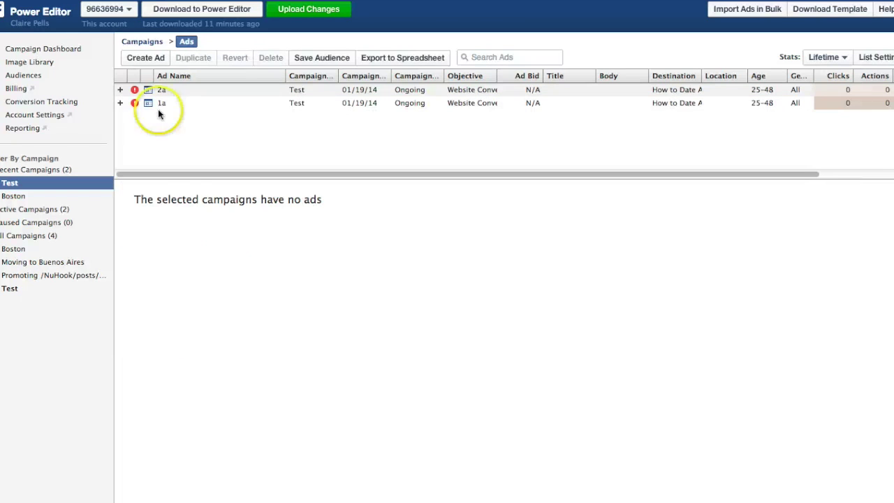
click(167, 103)
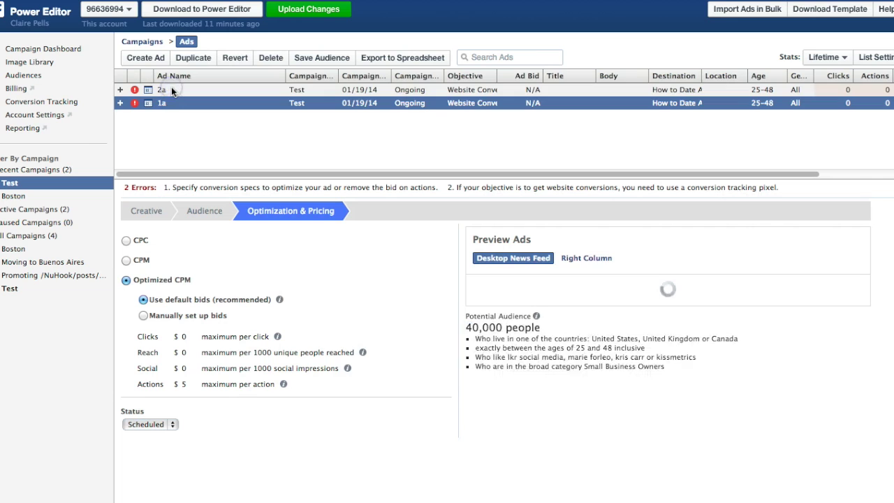
click(171, 90)
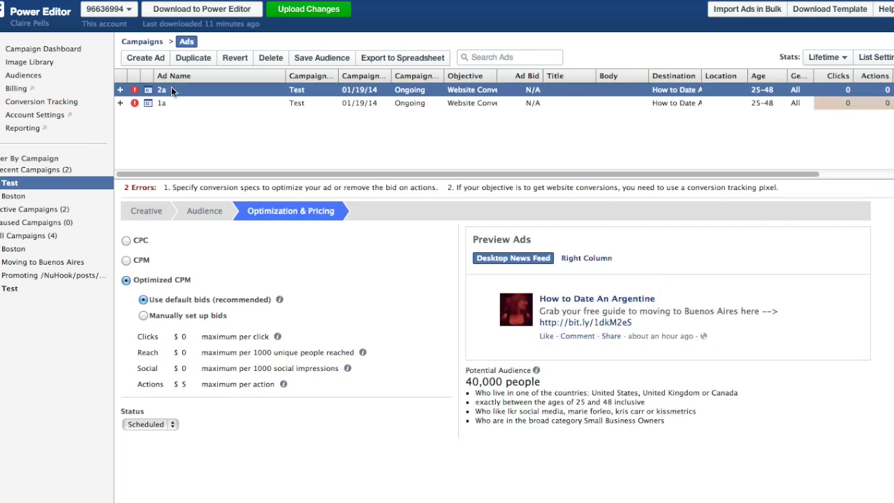
Upload all ads including those with errors, then close the failed-upload results.
click(394, 248)
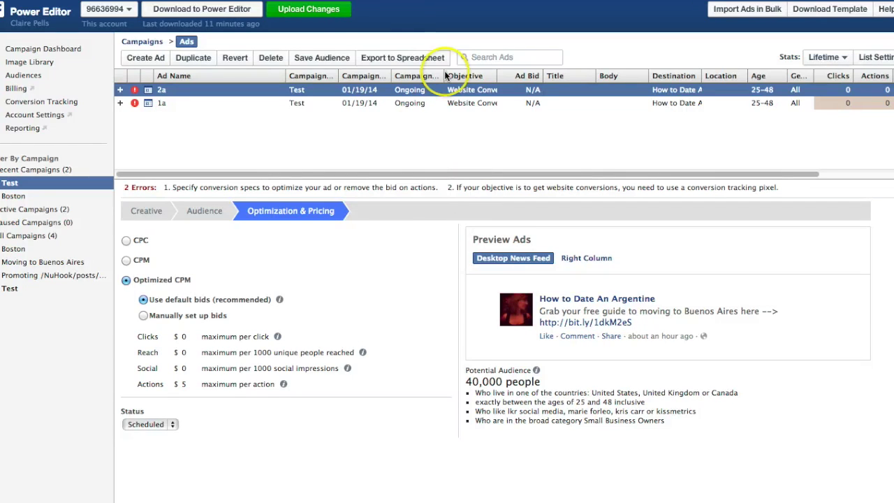
click(328, 11)
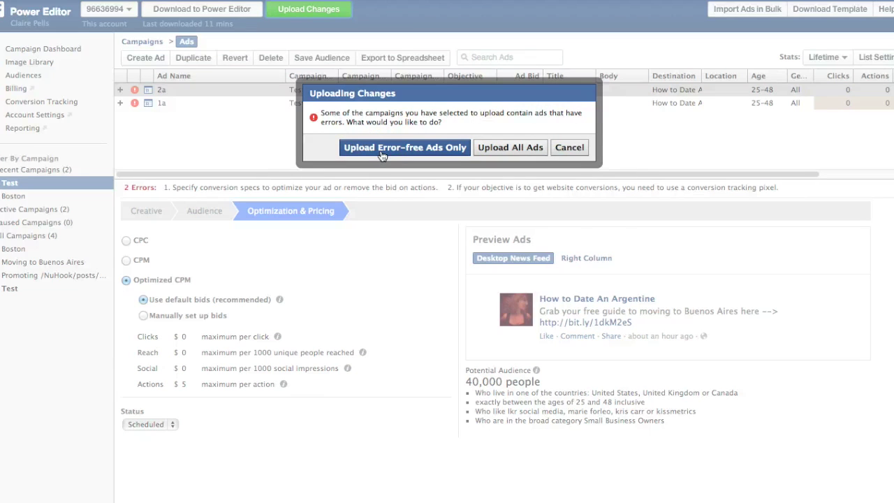
click(504, 148)
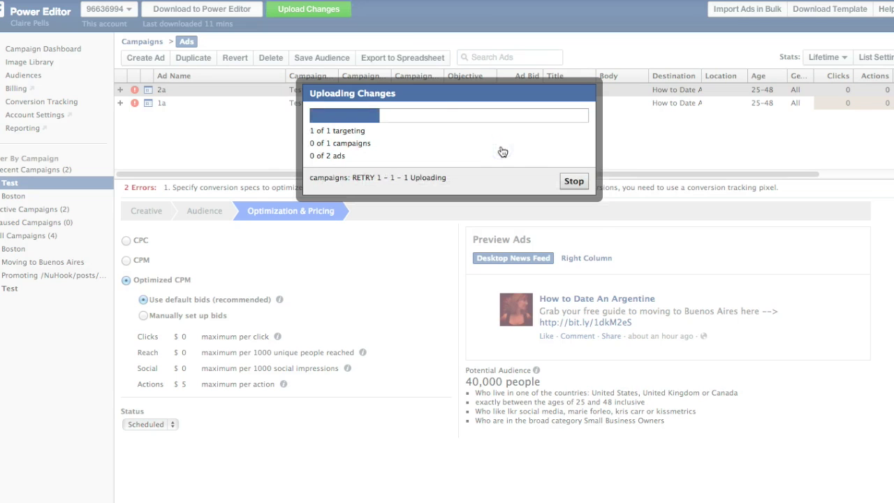
click(519, 149)
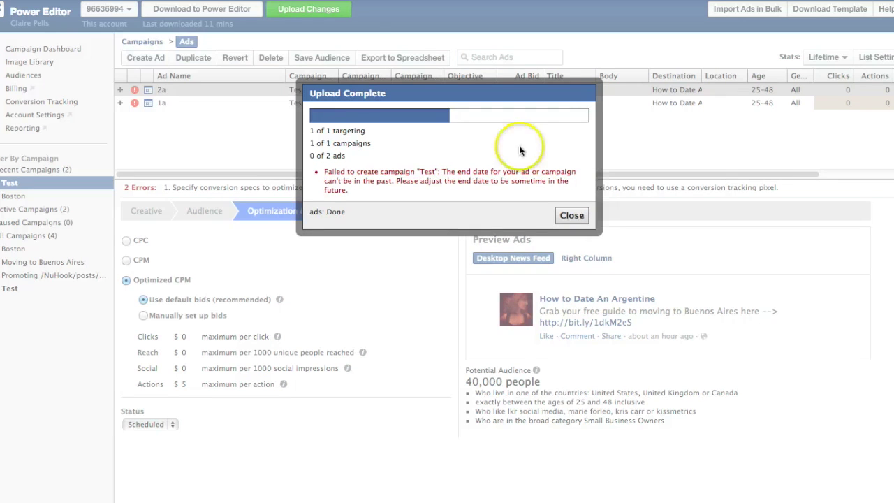
click(574, 215)
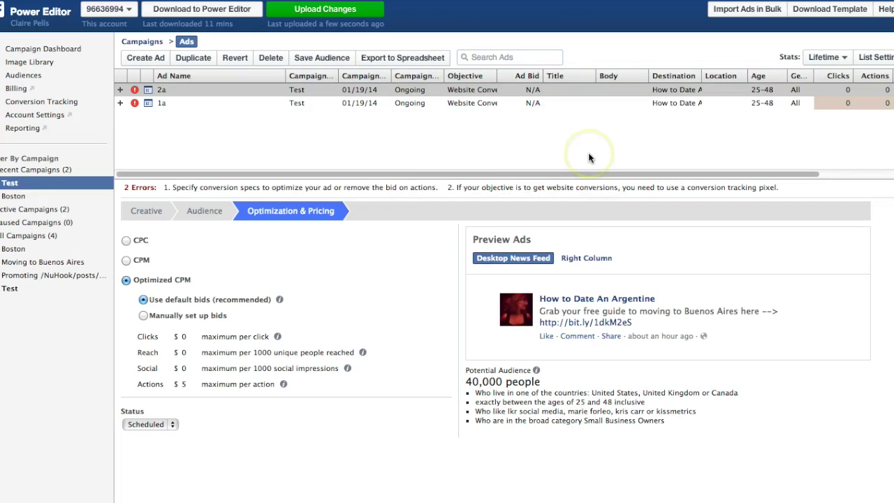